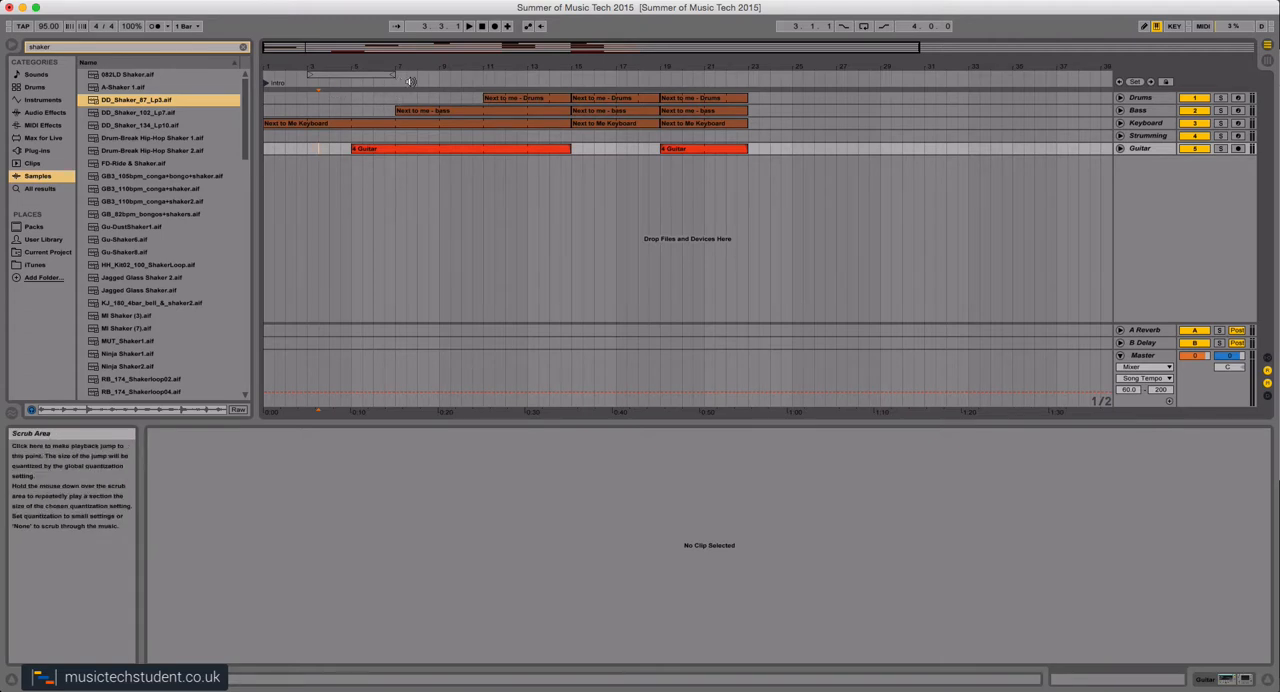
Add a locator named Verse at bar 7 of the arrangement.
right_click(396, 82)
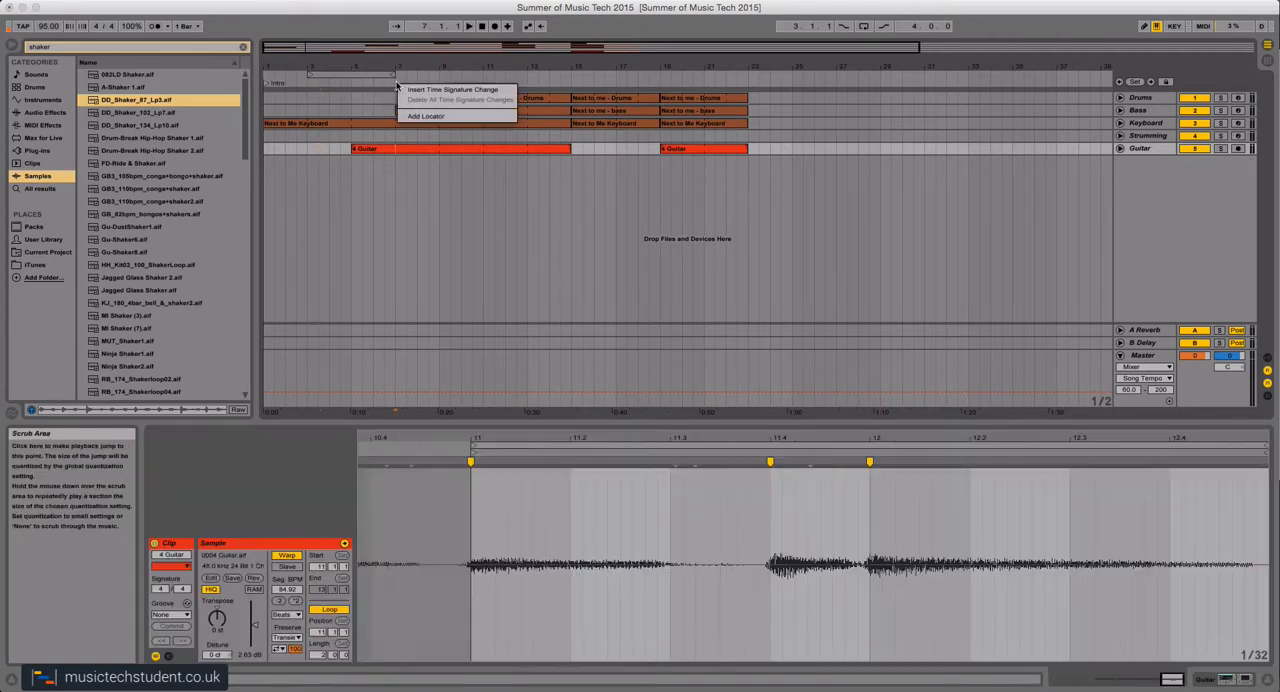
click(422, 117)
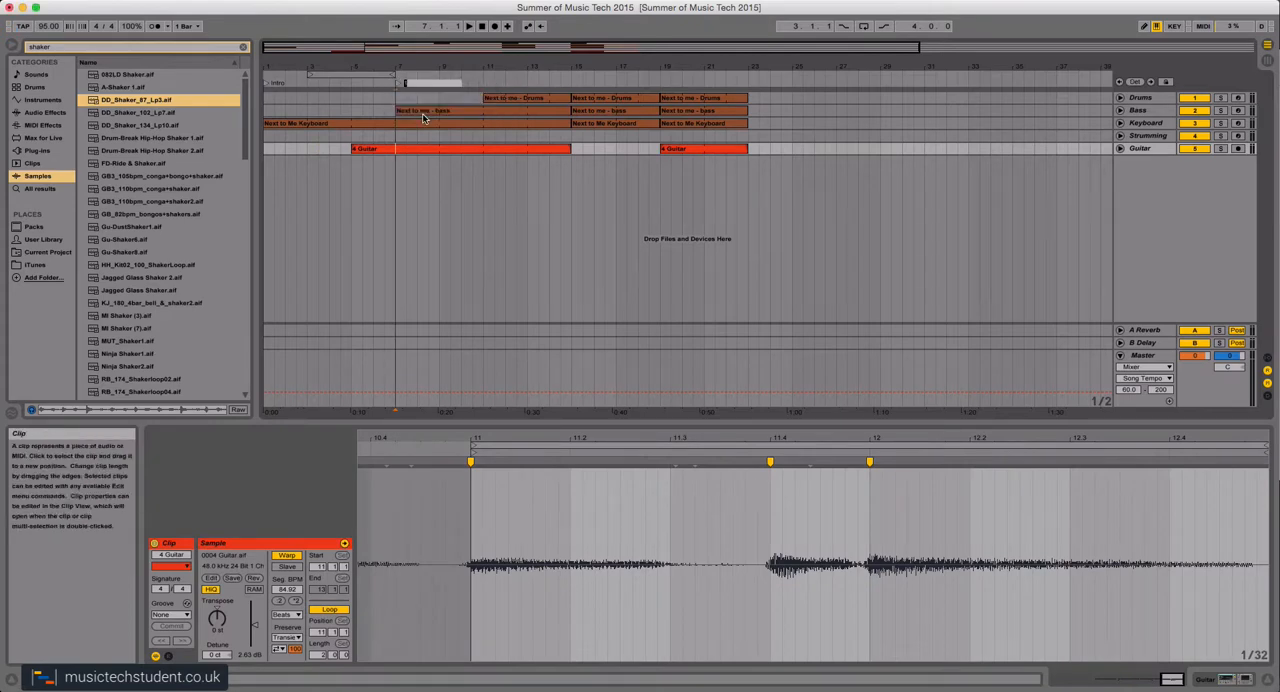
text(Verse)
key(Return)
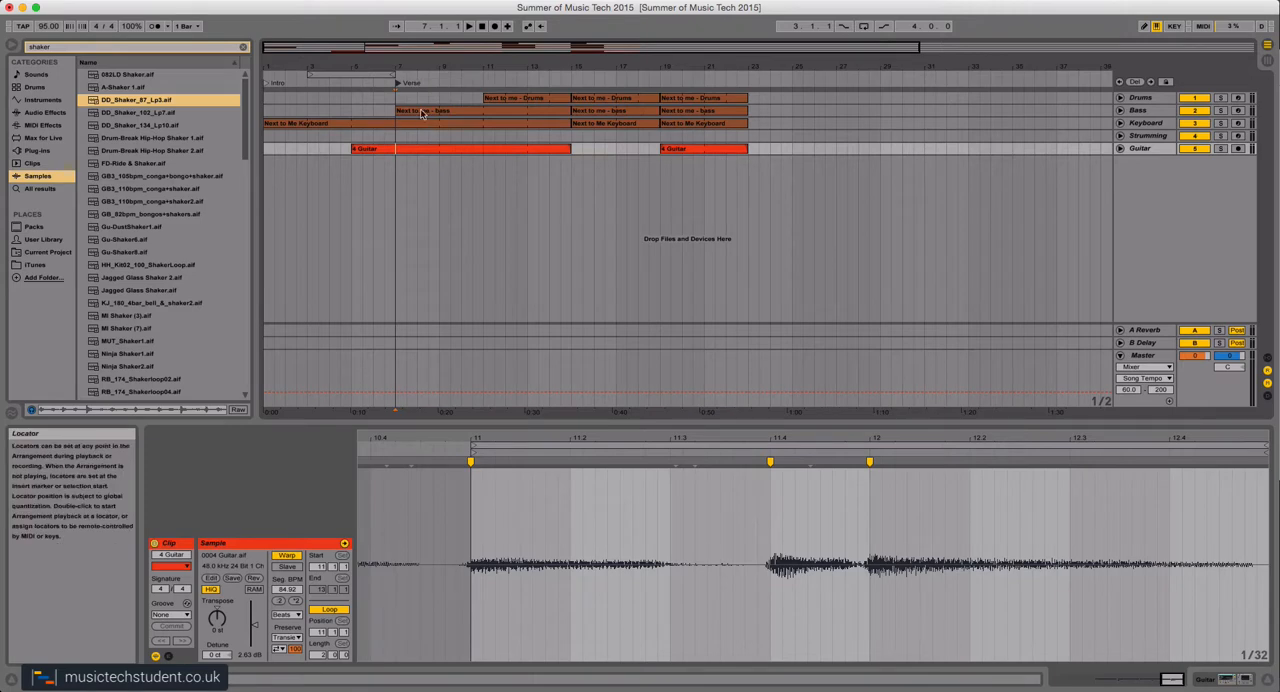
Add a locator named Chorus at bar 15, where the first full-band section begins.
right_click(570, 82)
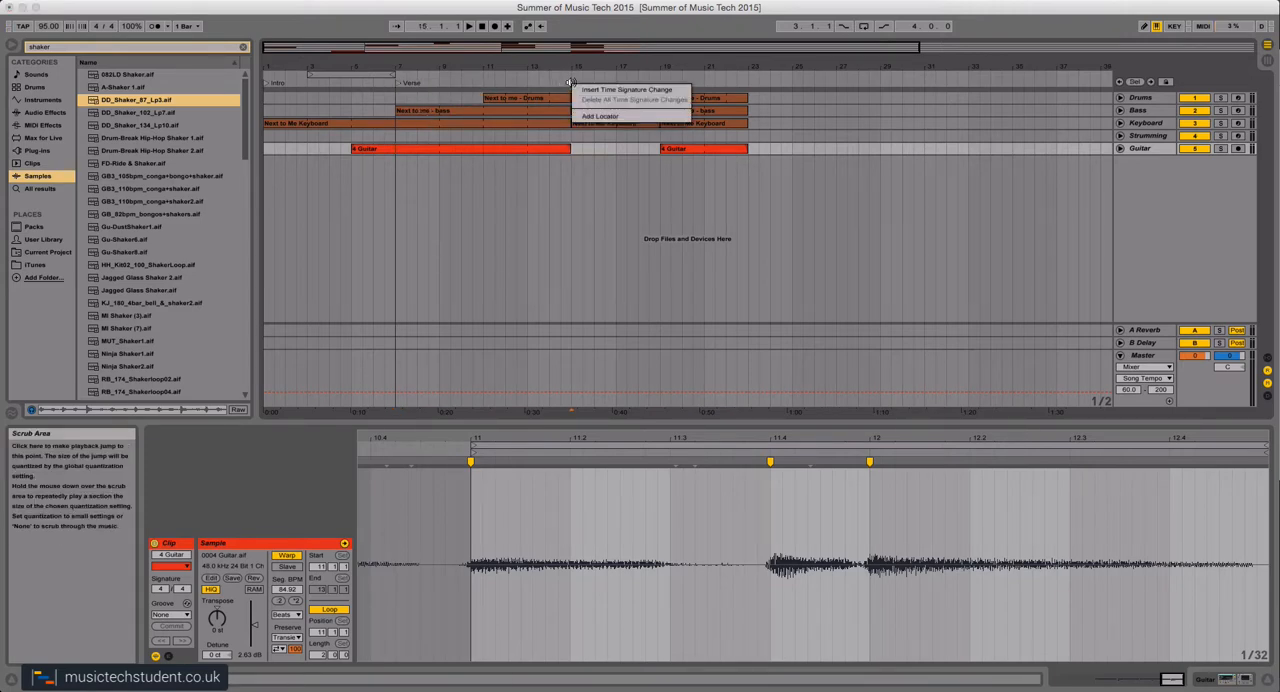
click(593, 116)
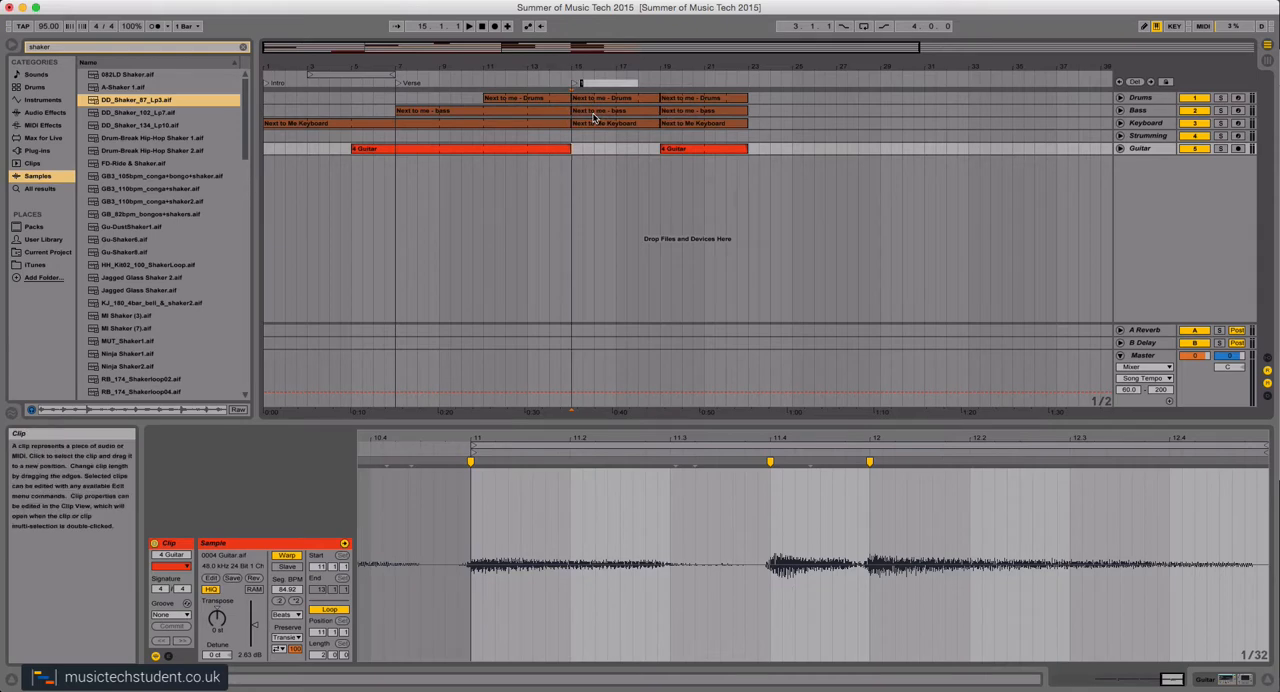
text(Chorus)
key(Return)
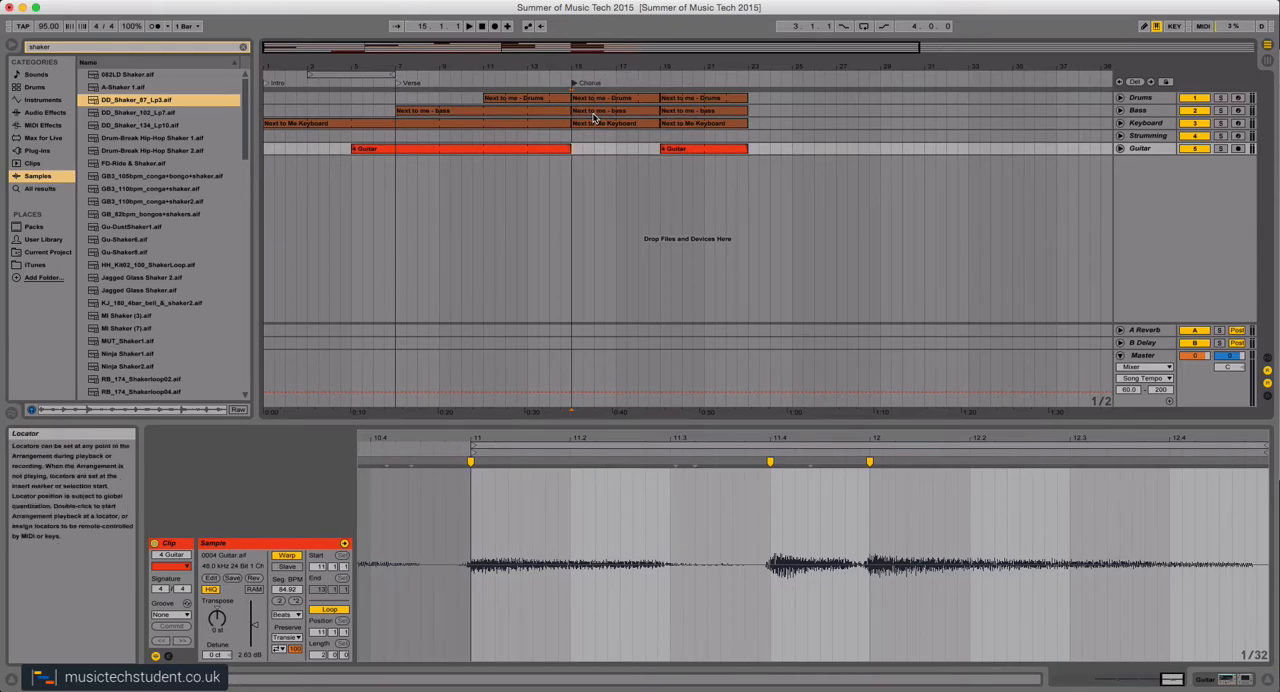
Add a locator named Verse 2 at bar 19, at the start of the second guitar clip.
right_click(659, 83)
click(680, 117)
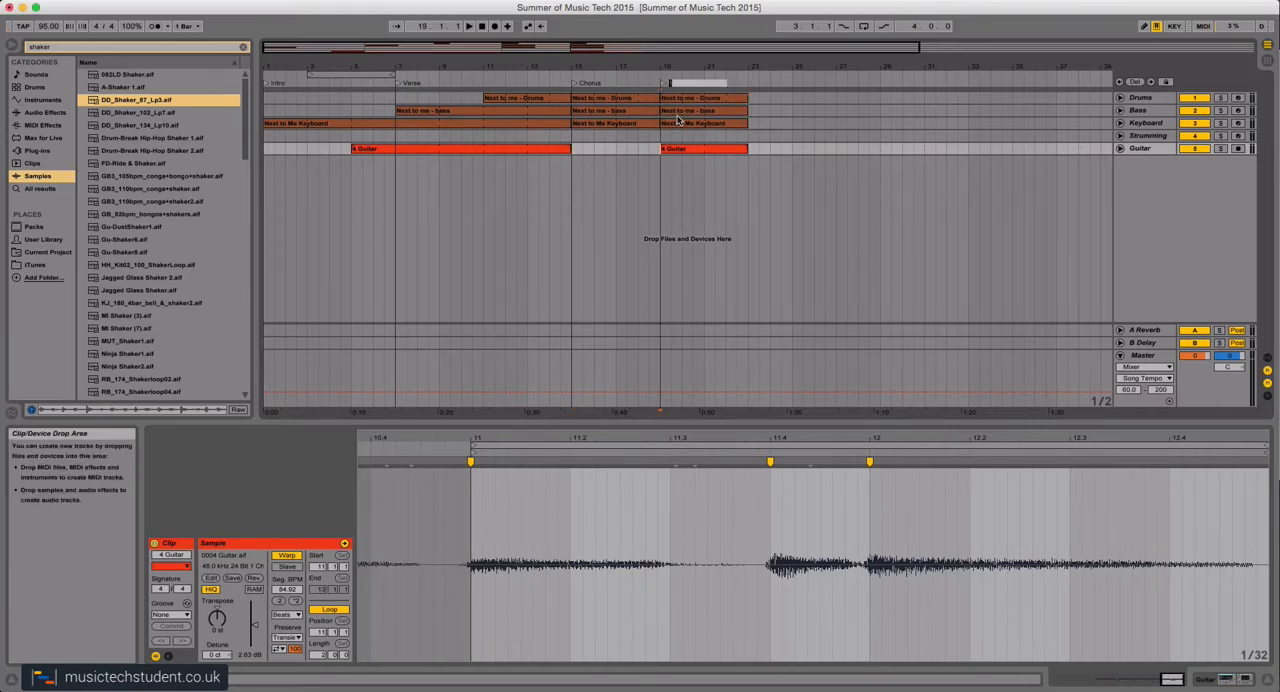
text(Verse 2)
key(Return)
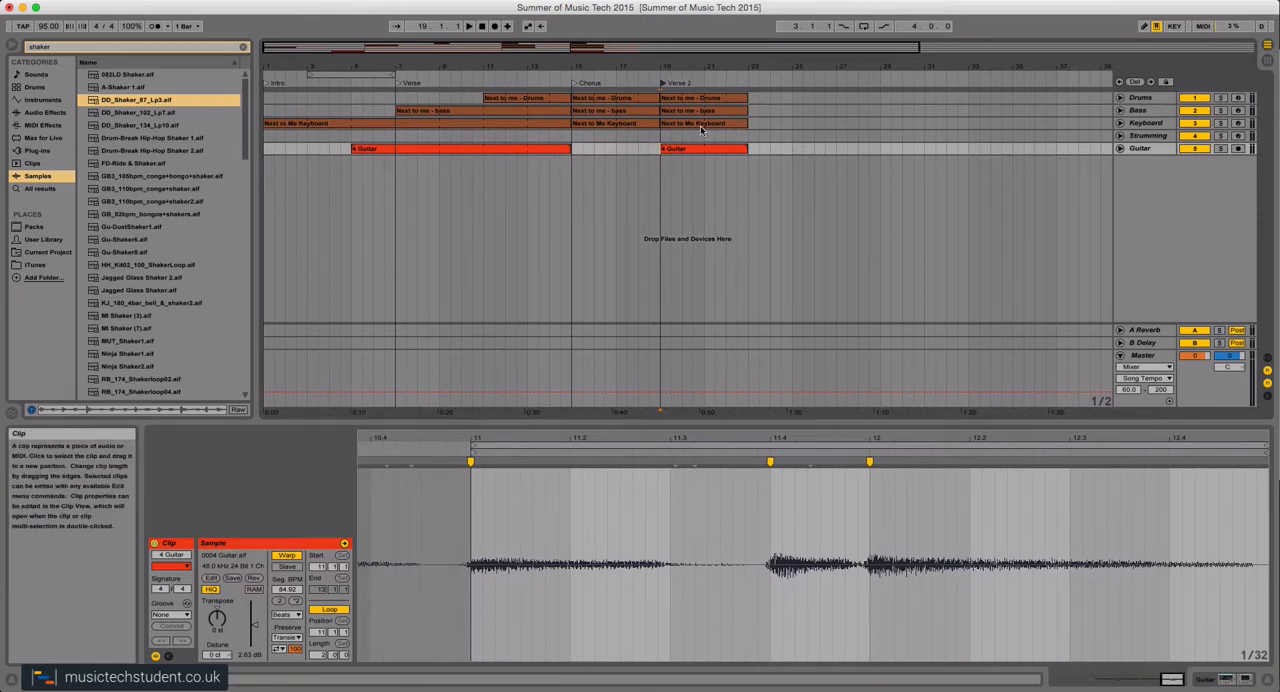
Unfold the Guitar, Strumming, Keyboard, Bass and Drums tracks to view the contents of their clips.
click(1121, 149)
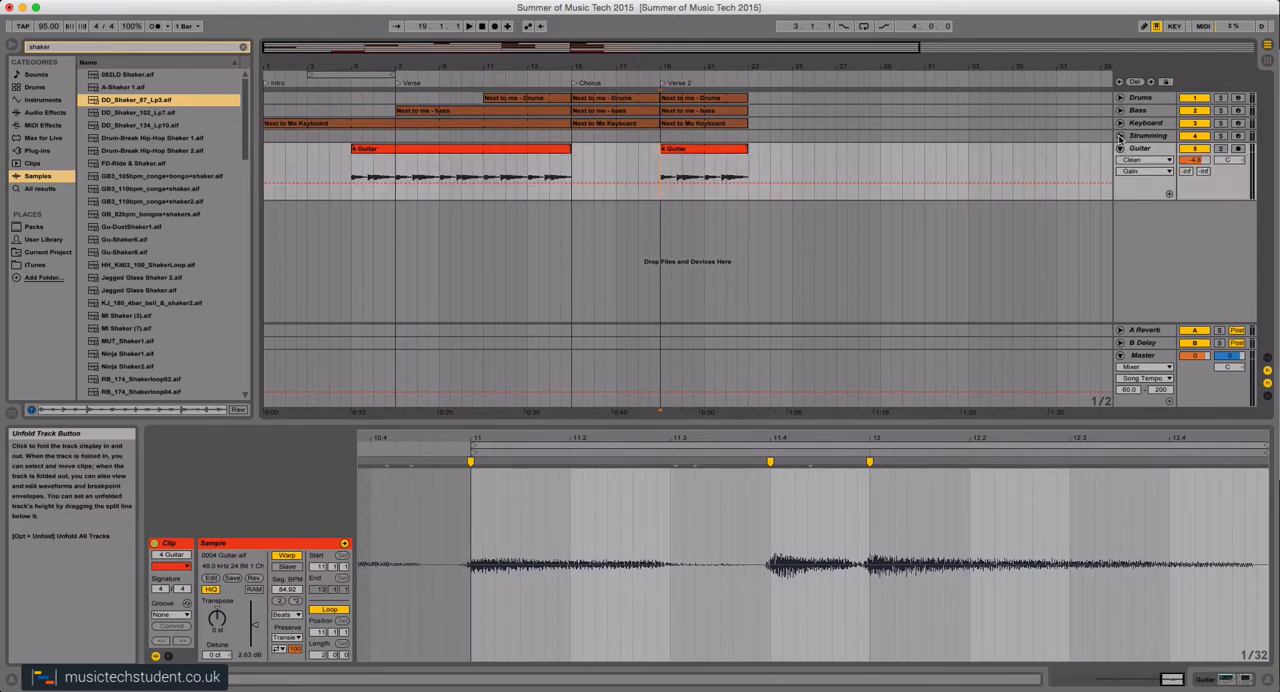
click(1120, 135)
click(1121, 123)
click(1121, 110)
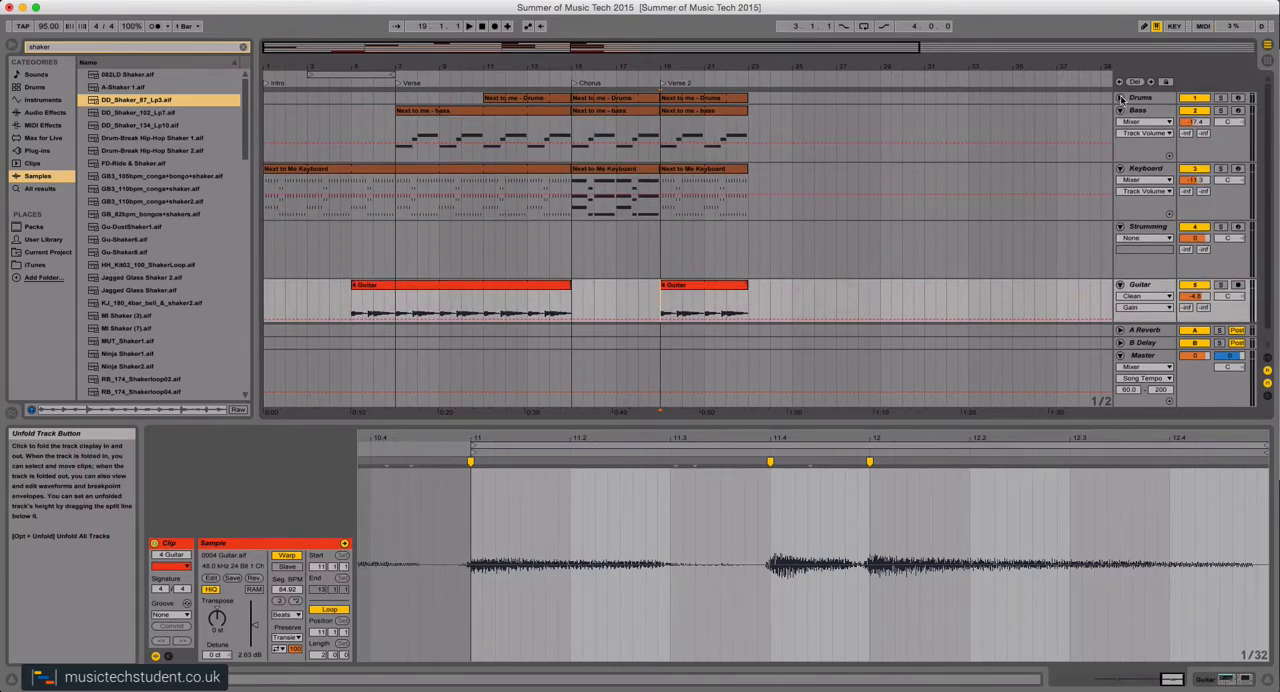
click(1121, 97)
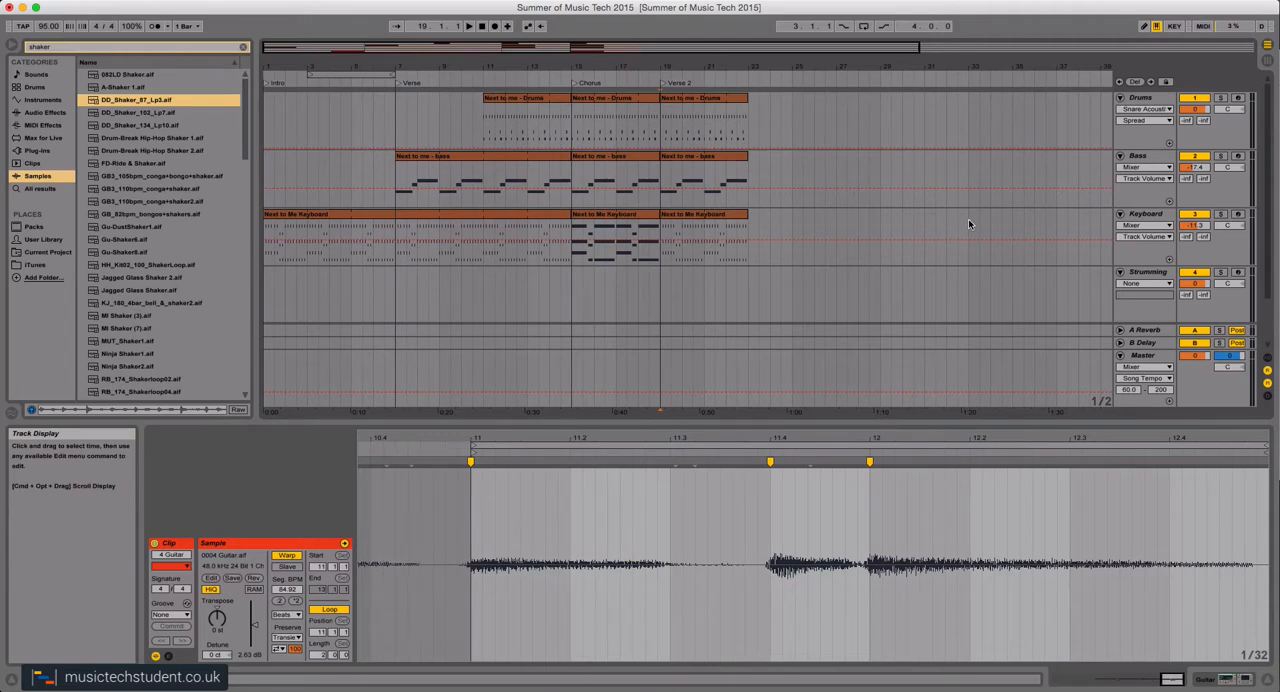
scroll(969, 221, down, 3)
scroll(969, 221, up, 3)
Fold the Drums, Bass, Keyboard, Strumming and Guitar tracks back to their compact height.
click(1121, 99)
click(1121, 110)
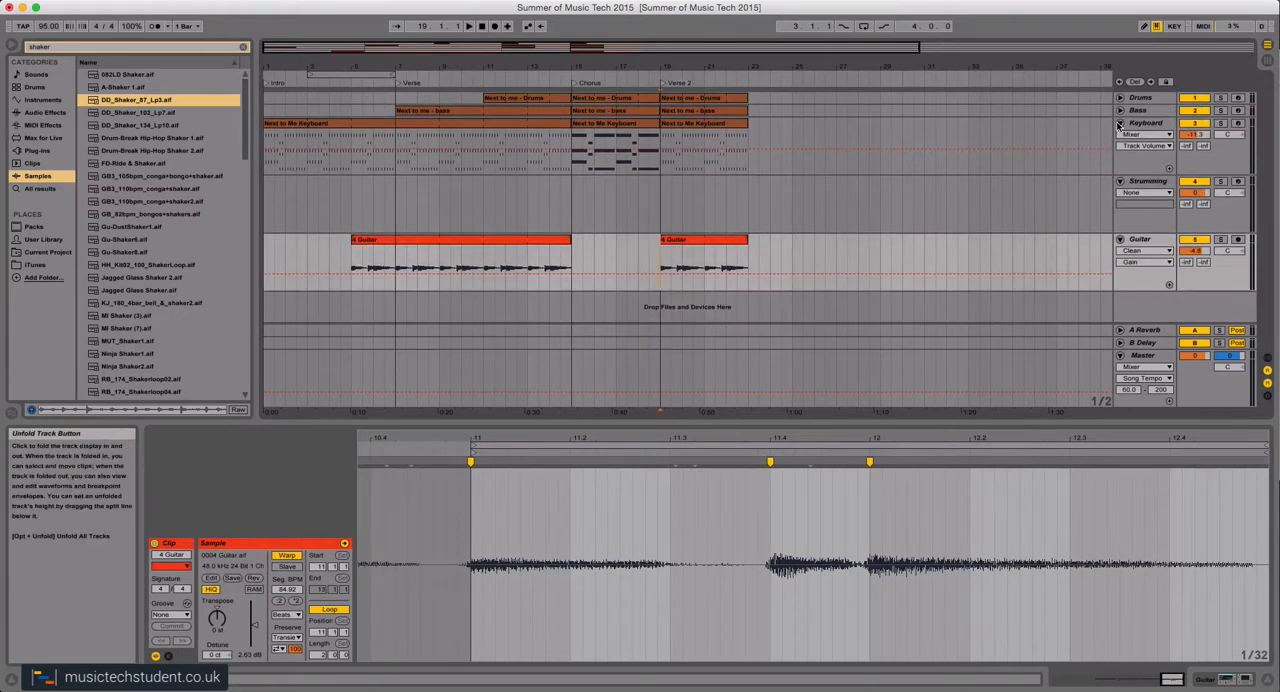
click(1121, 123)
click(1121, 135)
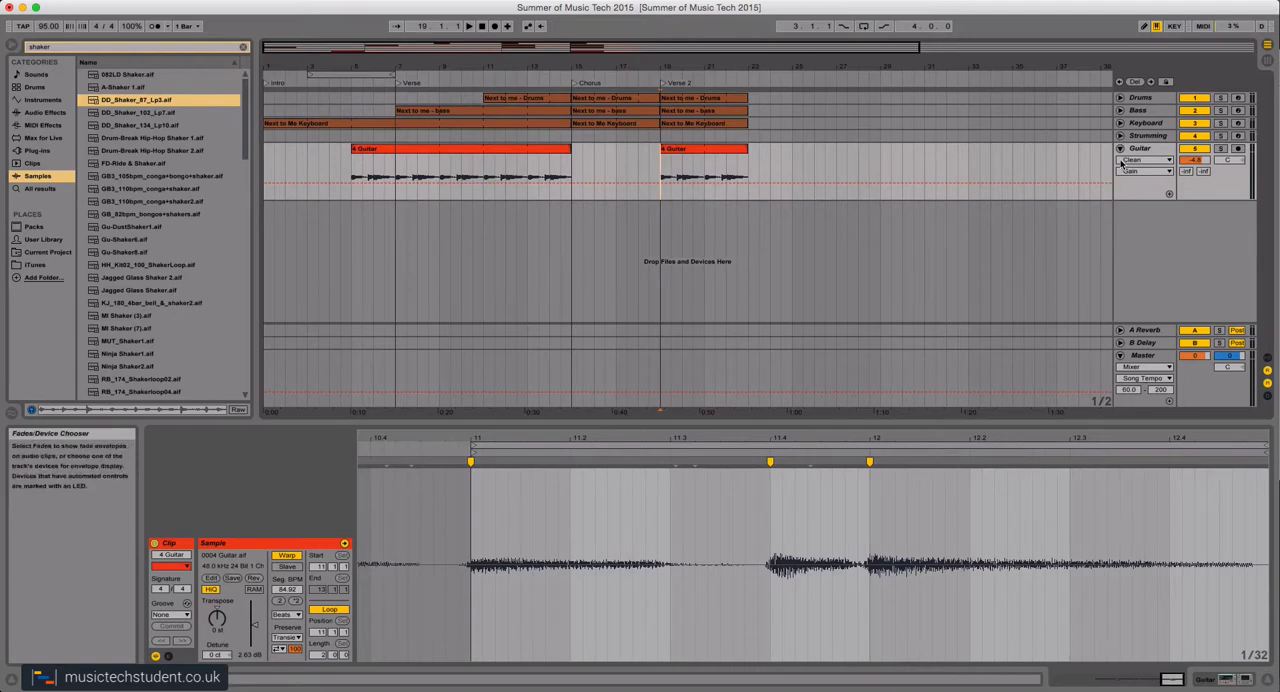
click(1121, 148)
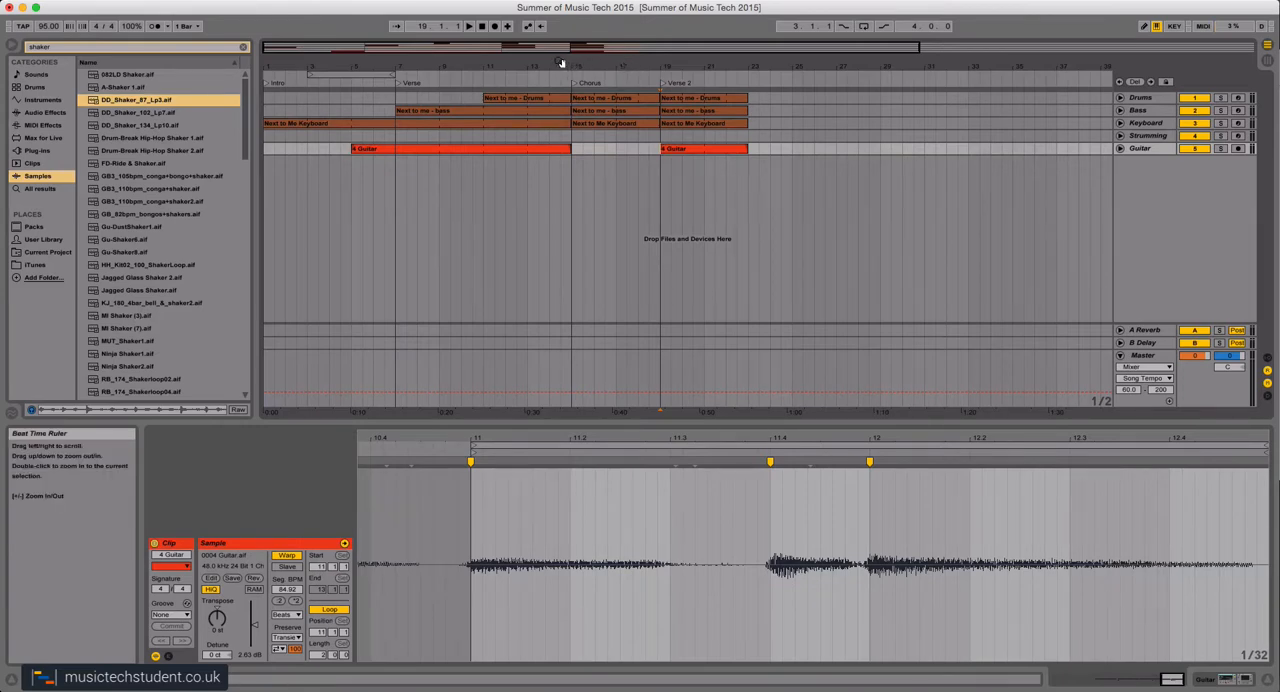
Try deleting the part of the first guitar clip between bars 5 and 7, and undo the deletion.
mouse_move(561, 63)
mouse_down()
mouse_move(561, 116)
mouse_move(557, 63)
mouse_up()
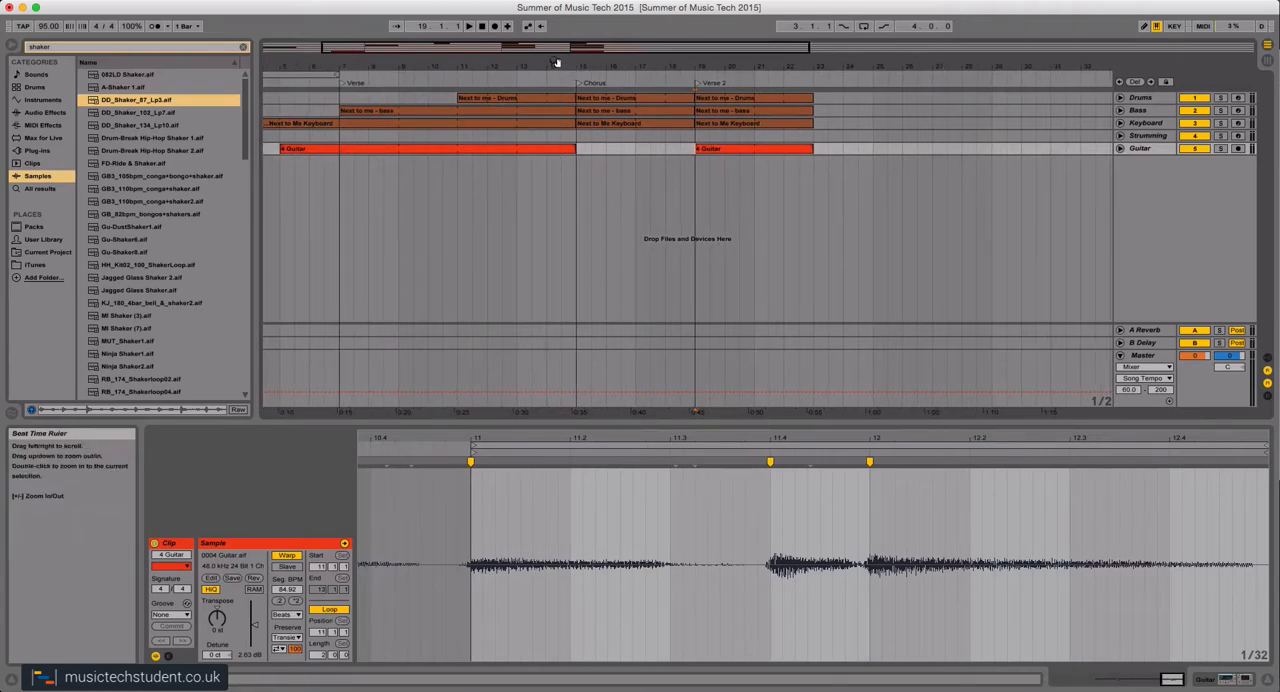
click(572, 63)
mouse_move(572, 66)
mouse_down()
mouse_move(345, 66)
mouse_move(680, 76)
mouse_up()
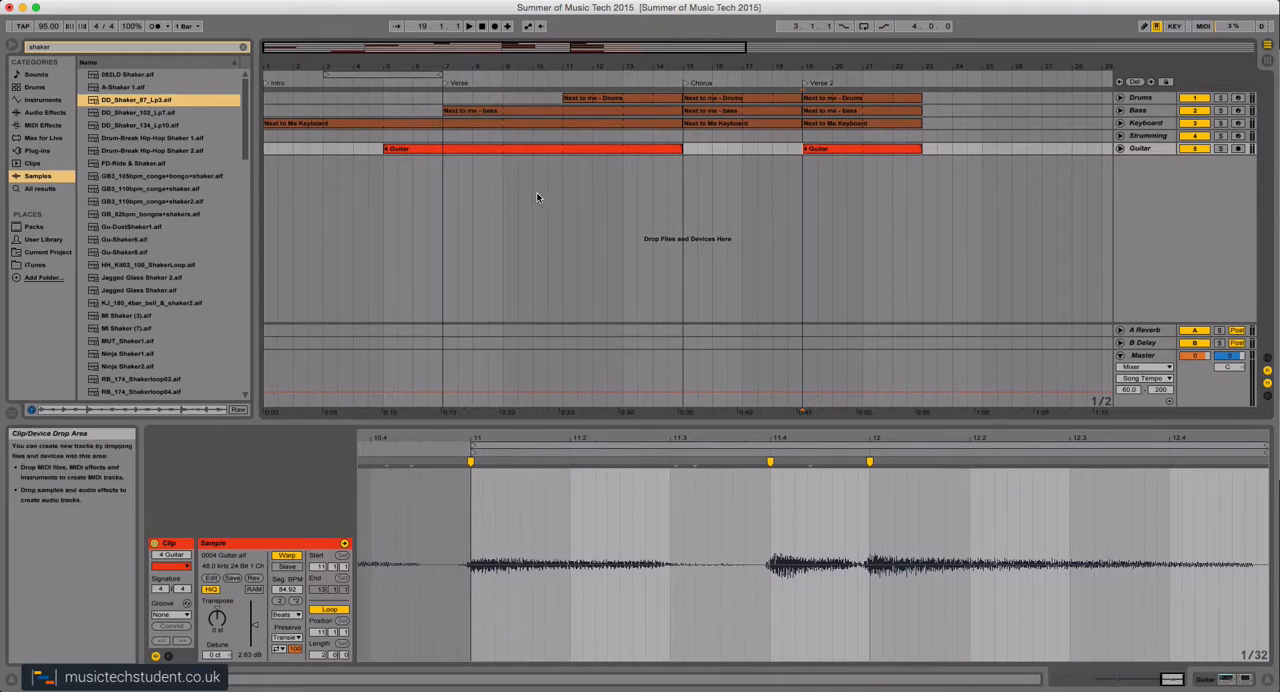
click(406, 162)
shift+click(439, 139)
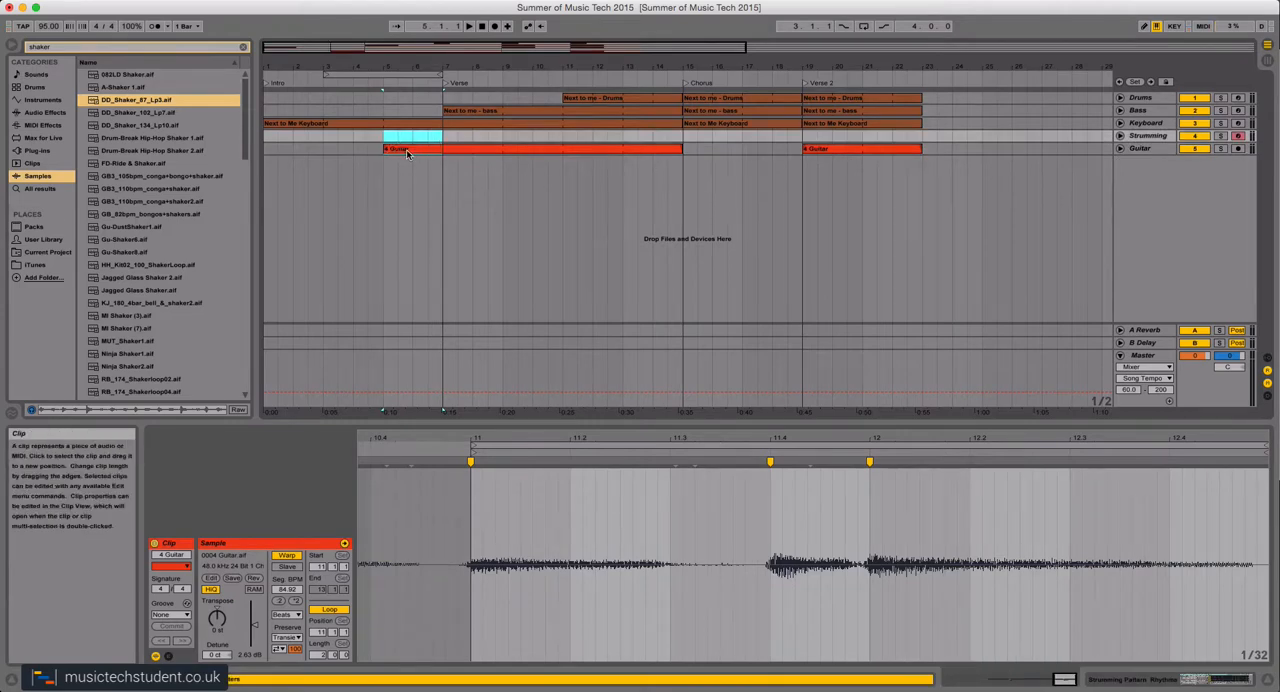
shift+click(406, 149)
key(Delete)
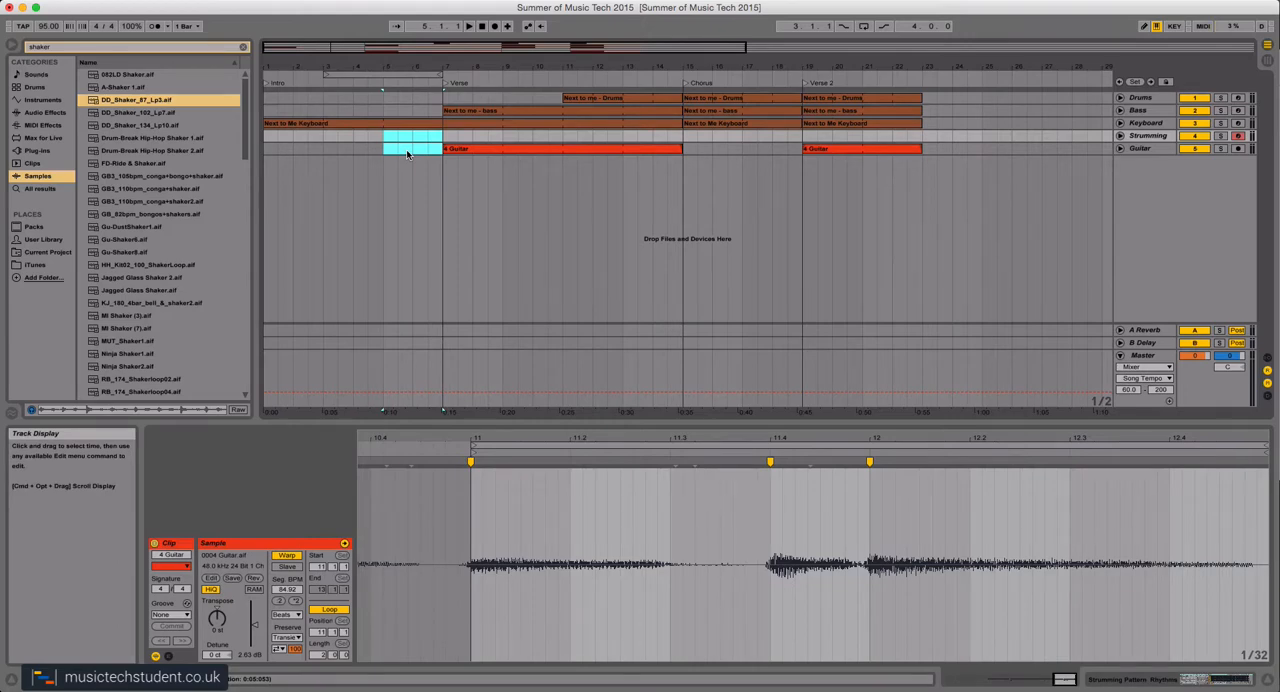
key(super+z)
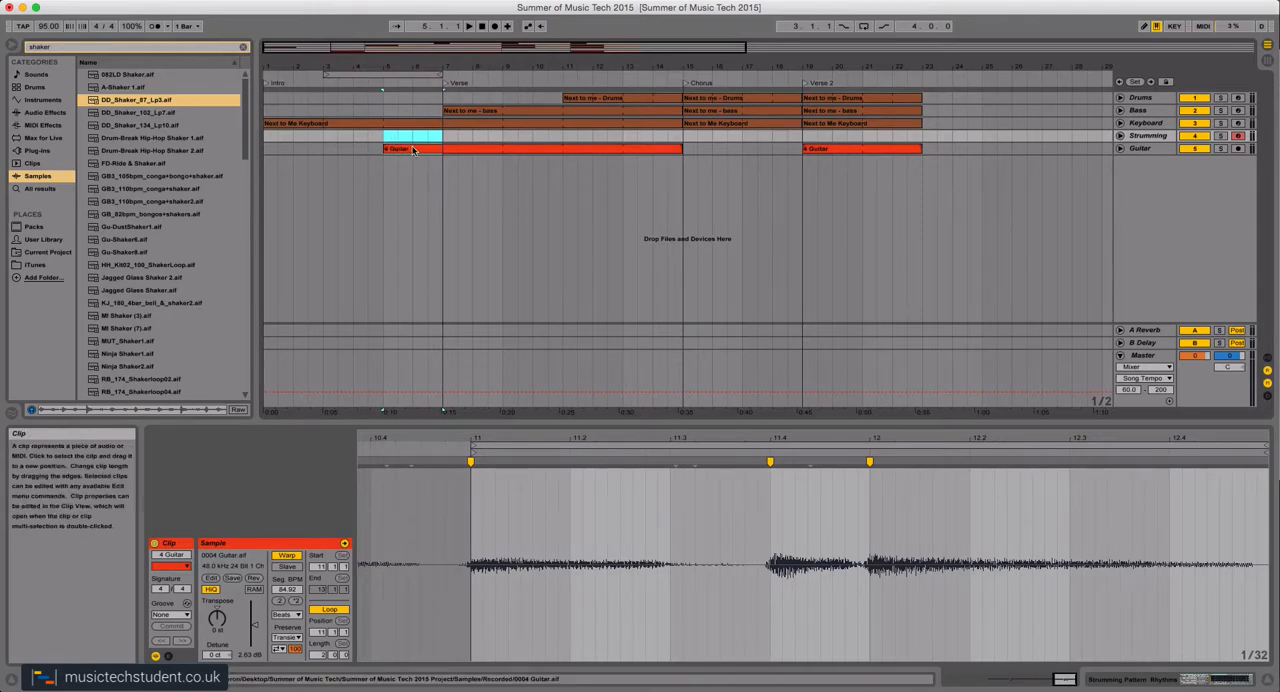
Try moving the guitar section at bars 5–7 to bar 23.3 and removing bars 9–11 from the clip, undoing each edit.
drag(410, 151, 966, 150)
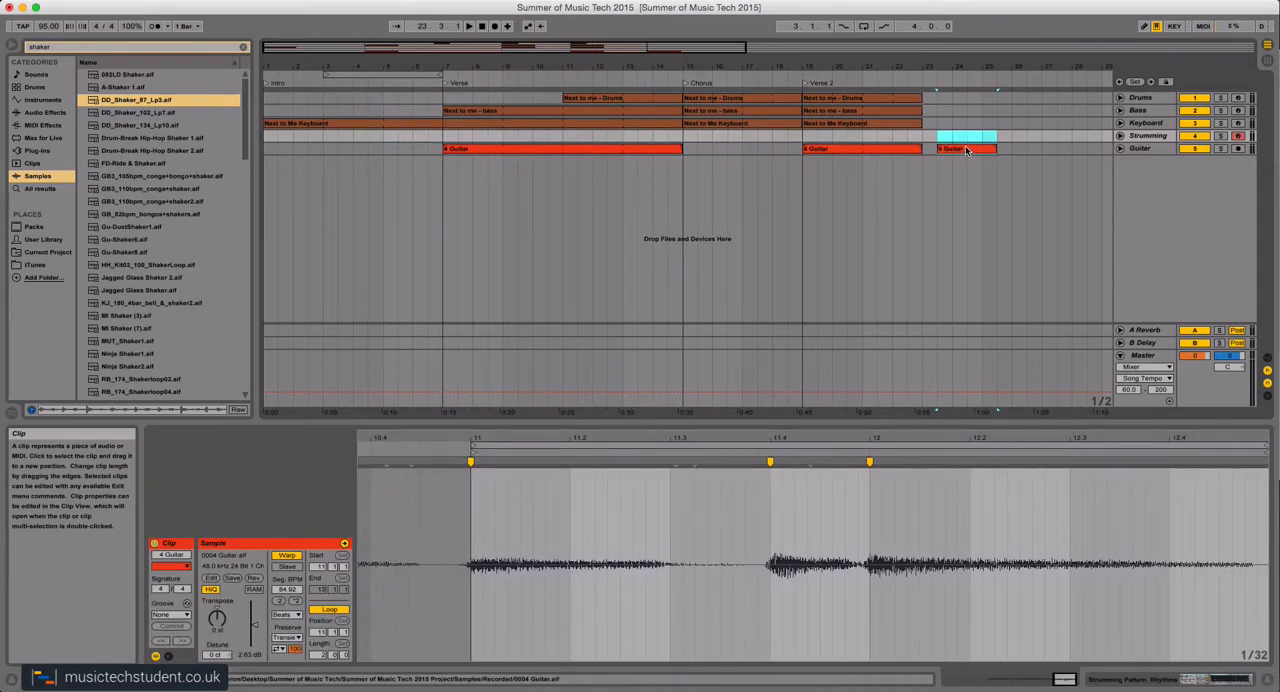
key(super+z)
click(565, 180)
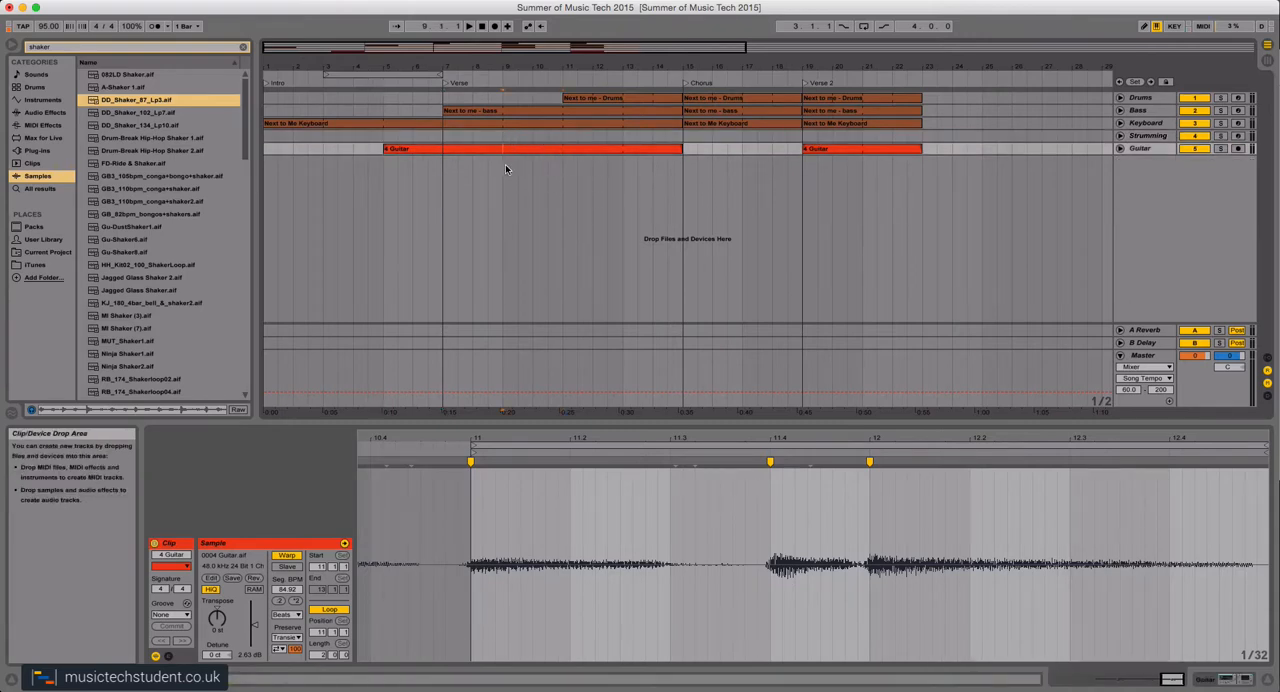
drag(505, 164, 540, 150)
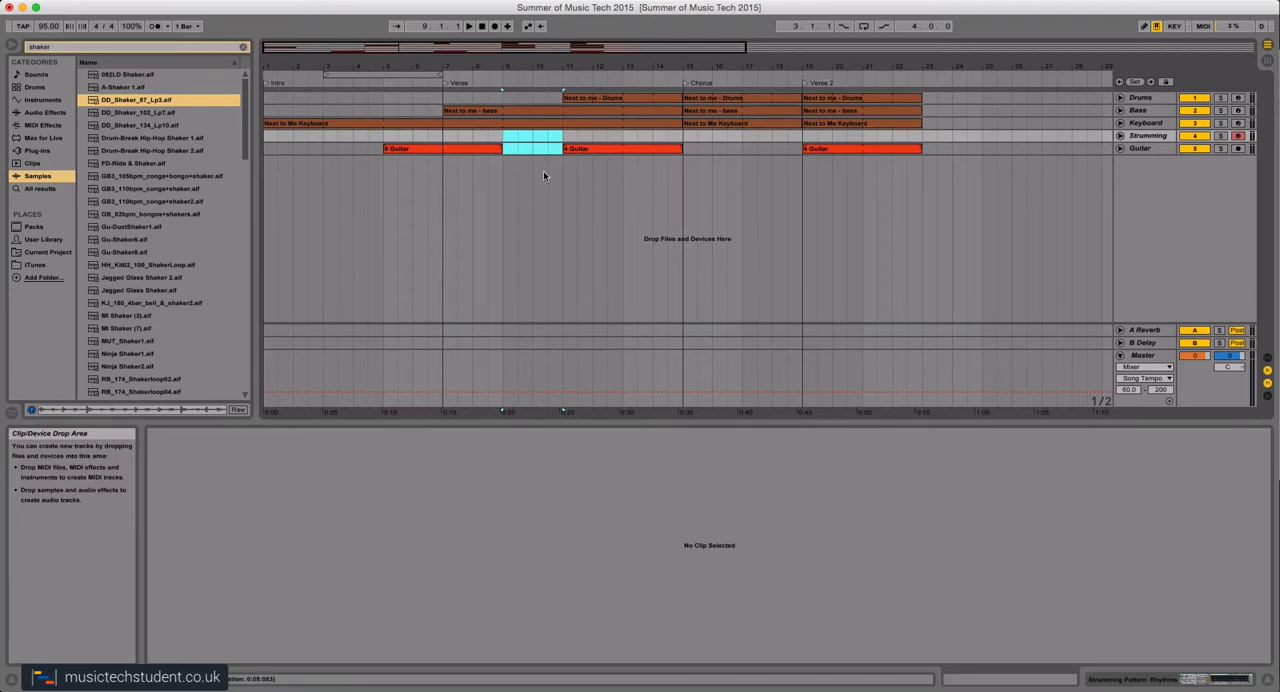
key(super+j)
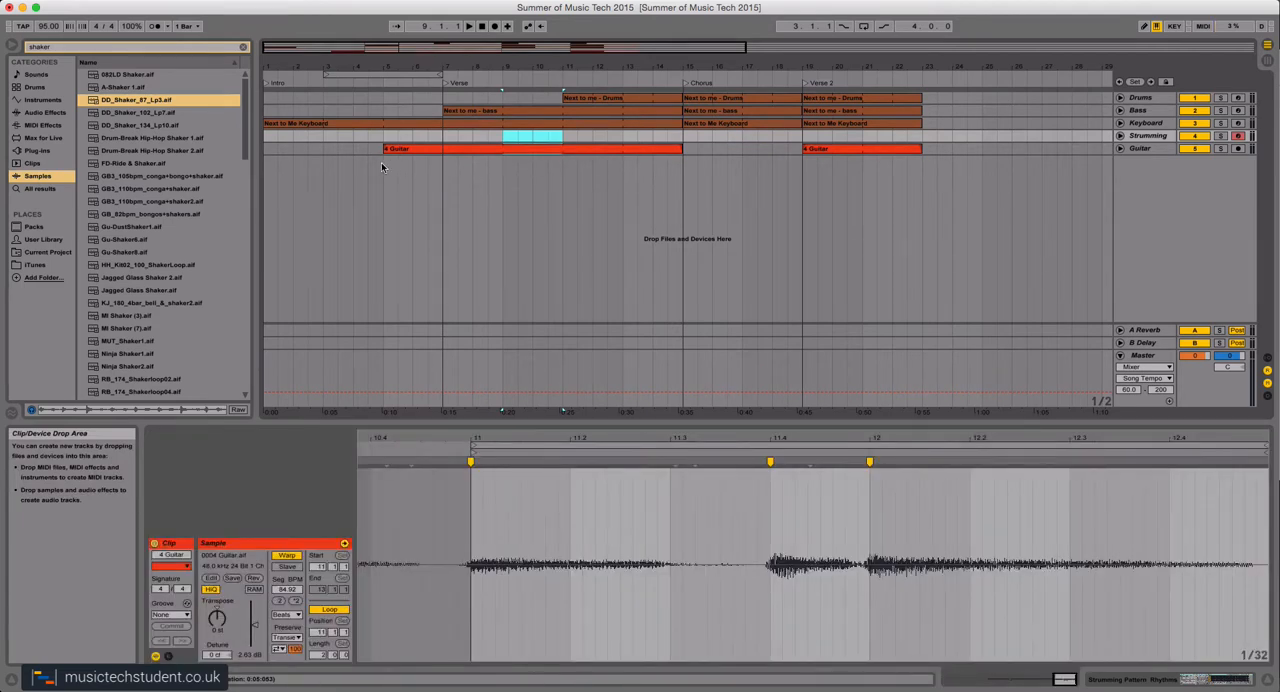
Delete the part of the first guitar clip between bars 5 and 7, before the Verse locator.
drag(383, 151, 440, 140)
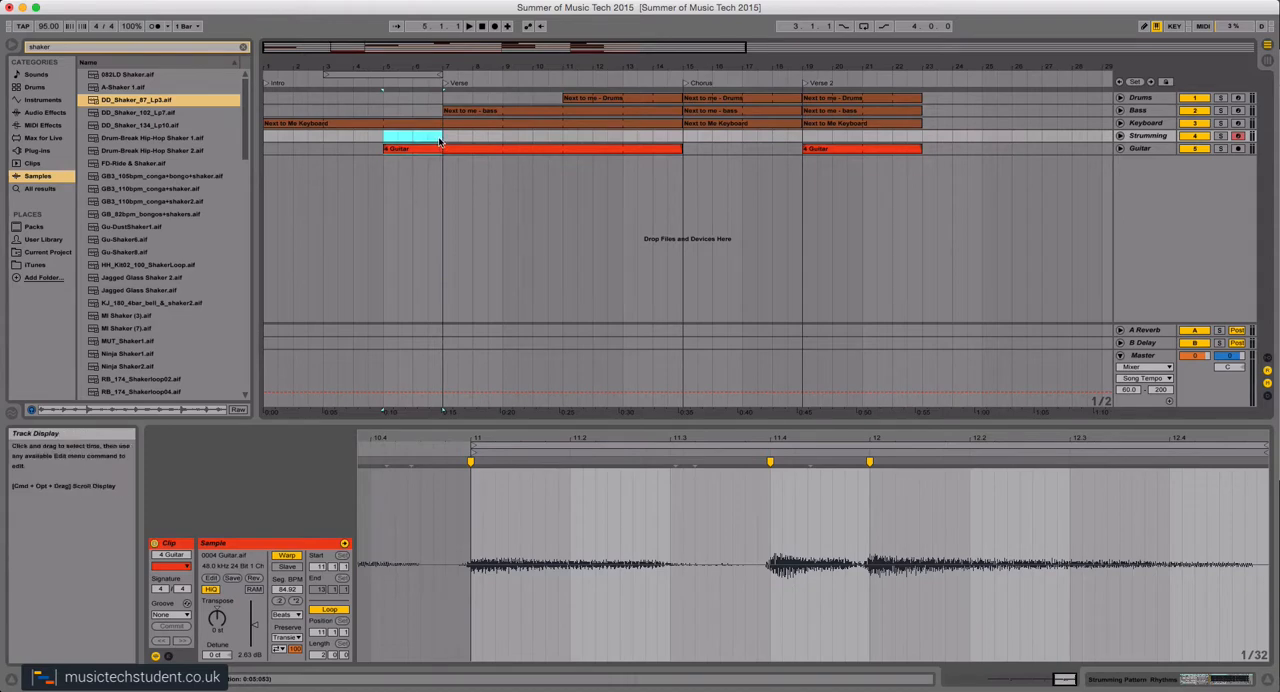
key(Delete)
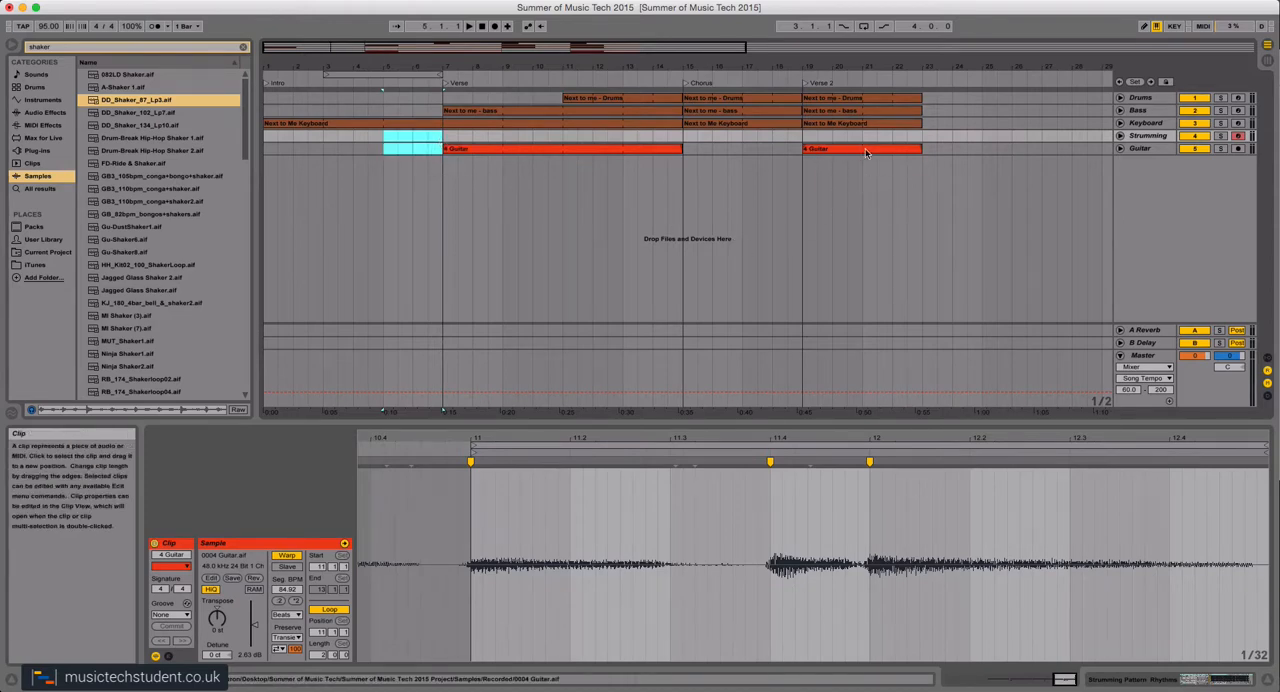
Copy the Verse 2 keyboard and guitar clips together so that the copies start at bar 23.
drag(935, 150, 809, 128)
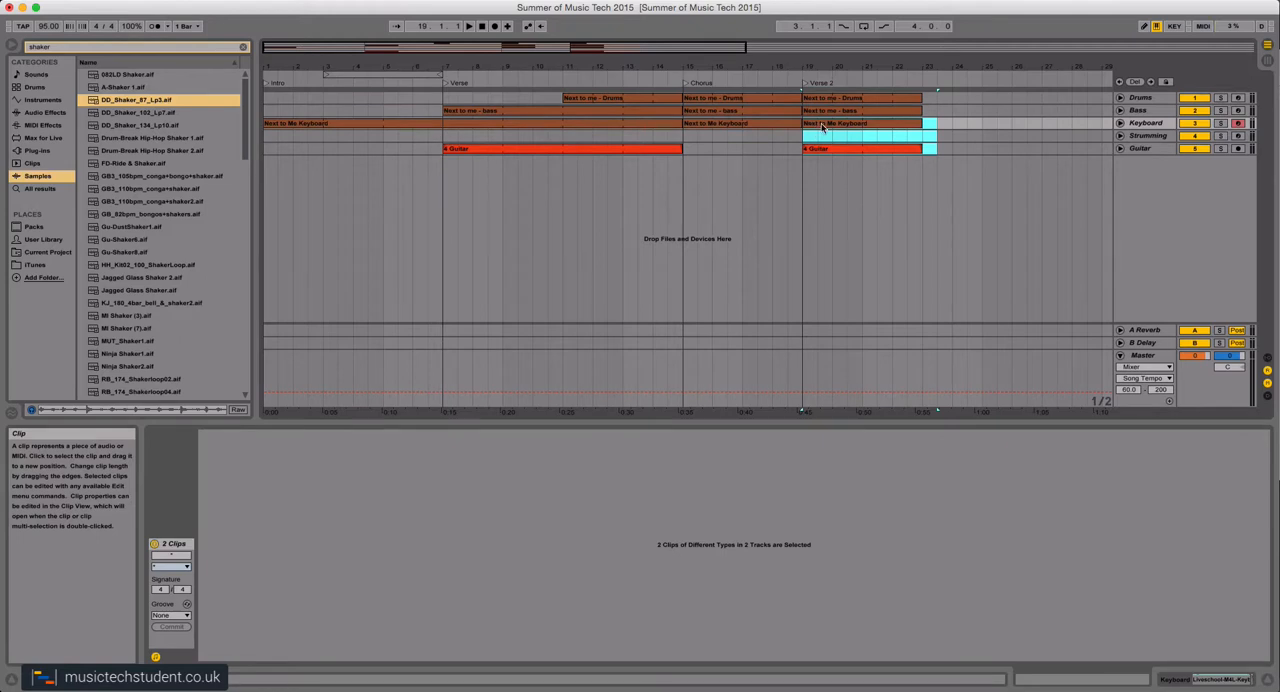
drag(822, 127, 940, 128)
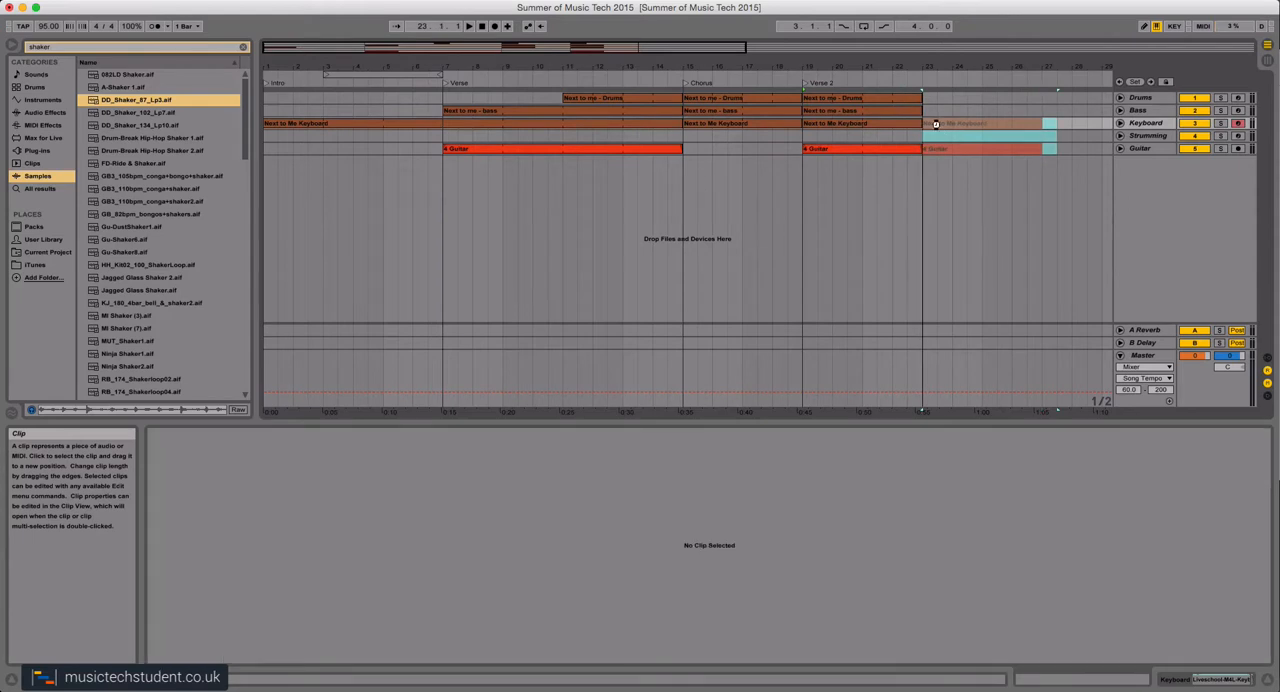
scroll(923, 194, right, 5)
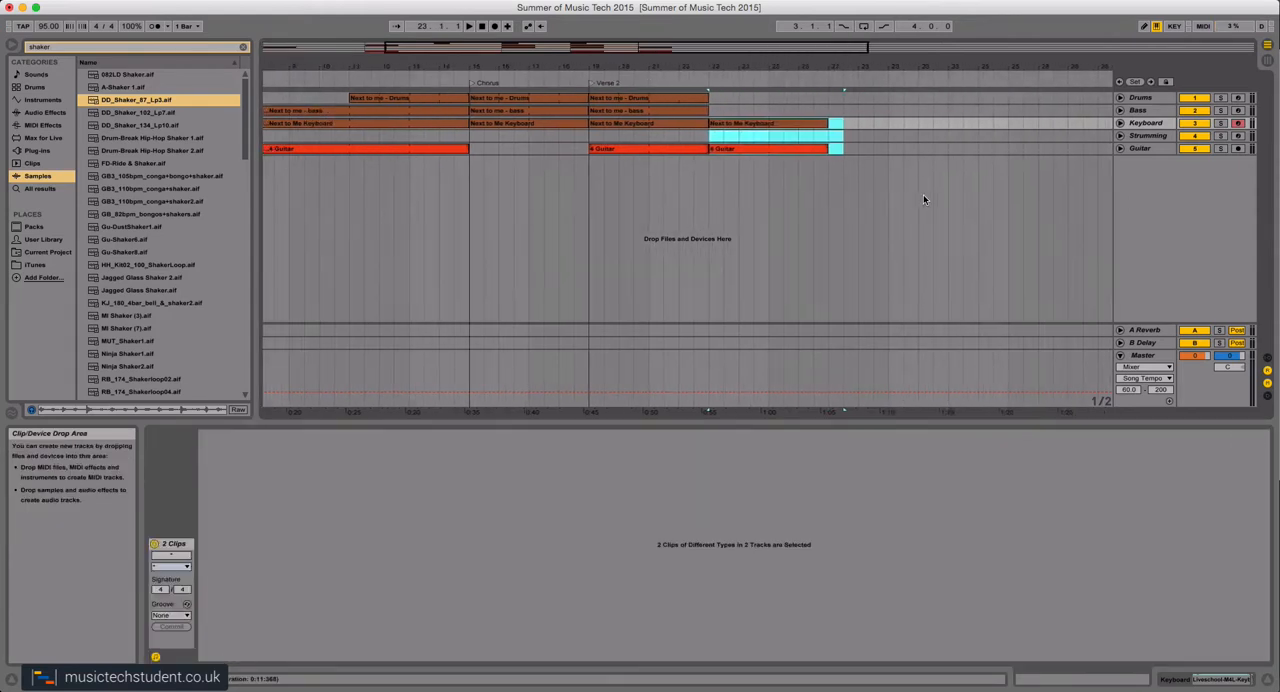
click(747, 211)
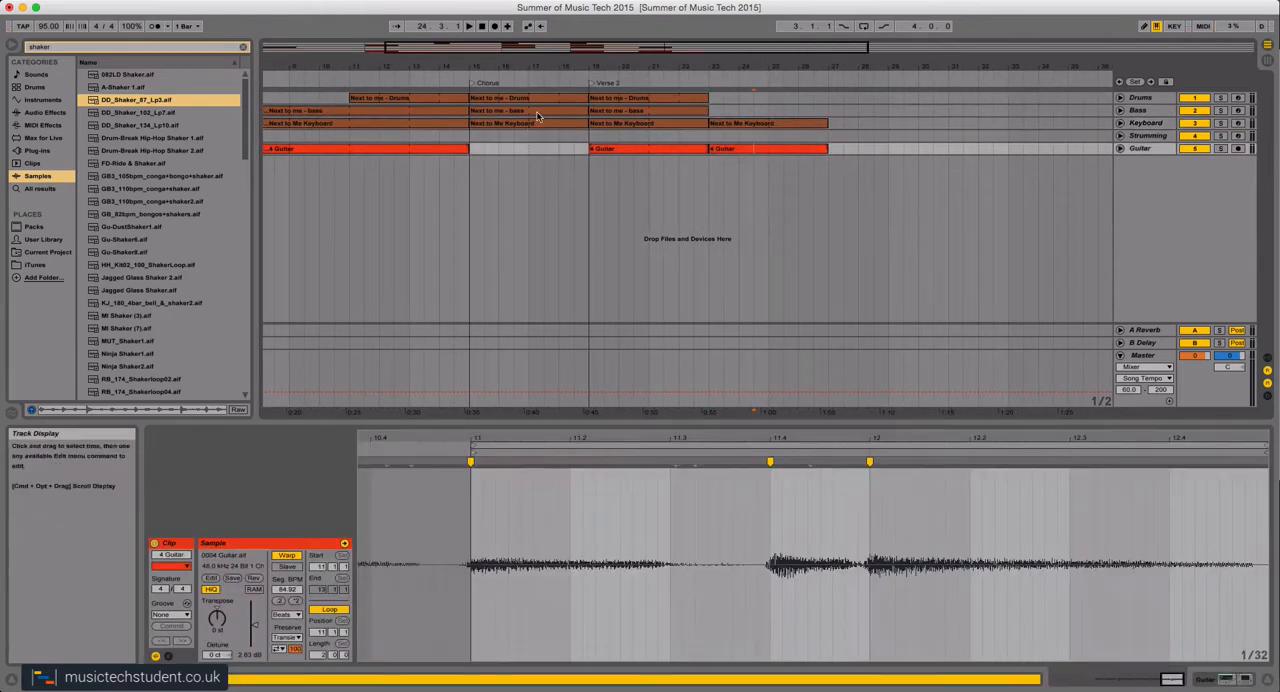
Copy the section of the verse guitar clip between bars 9 and 11 to bar 27 on the Guitar track.
scroll(376, 153, left, 3)
scroll(376, 151, left, 2)
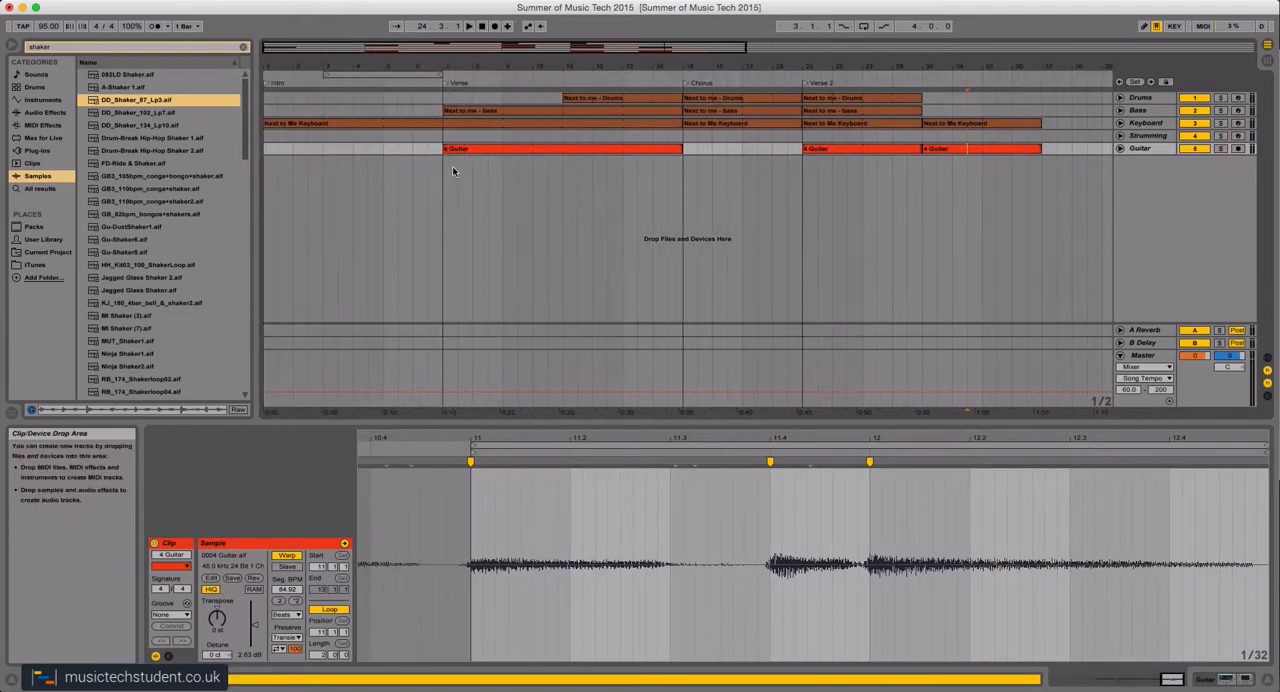
click(519, 147)
click(518, 170)
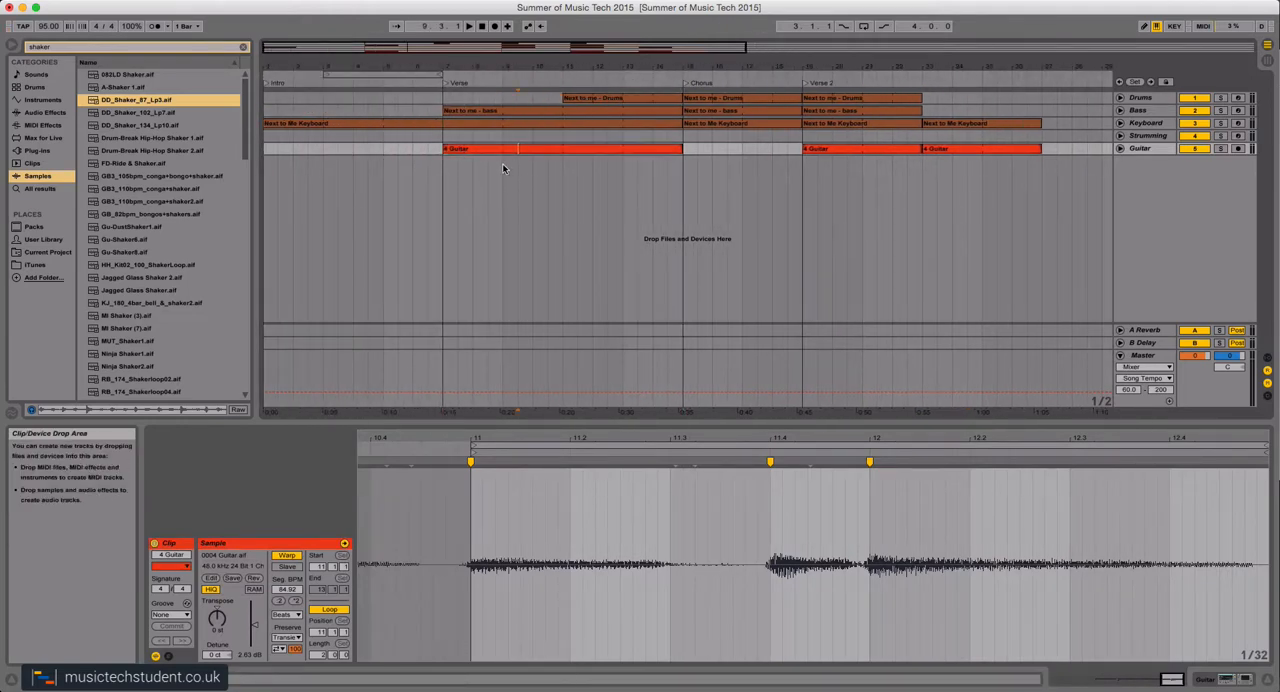
drag(502, 168, 502, 136)
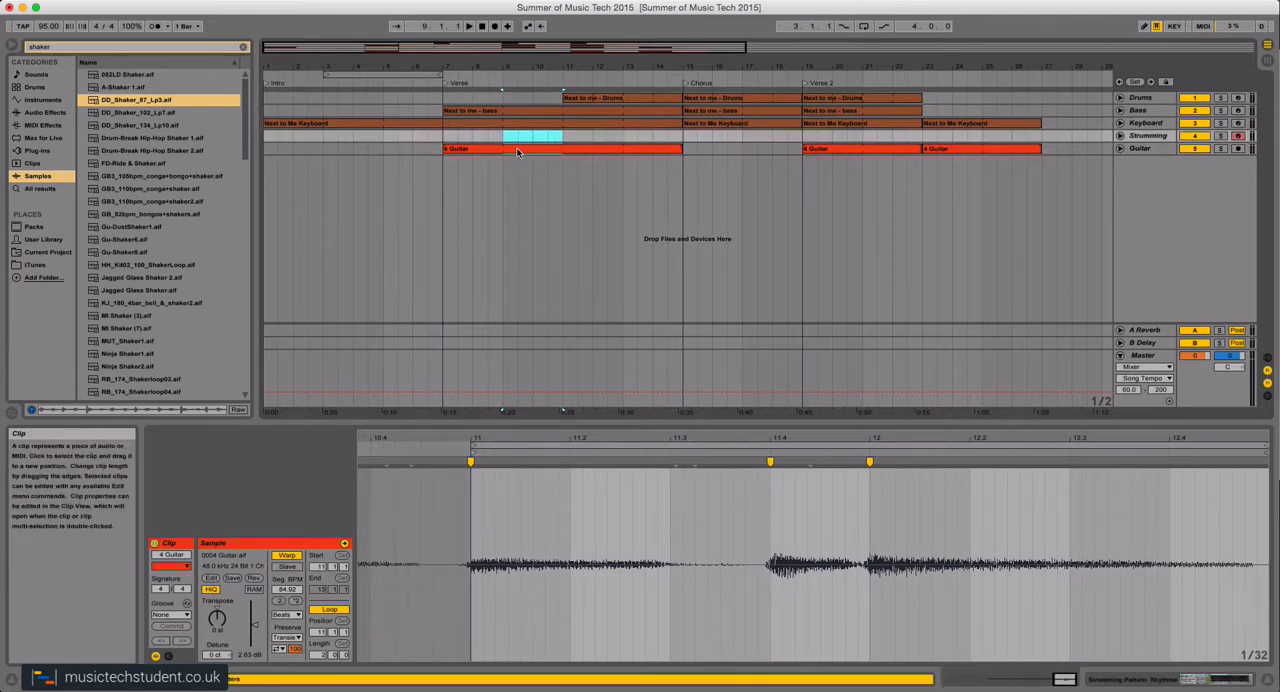
drag(512, 150, 1047, 152)
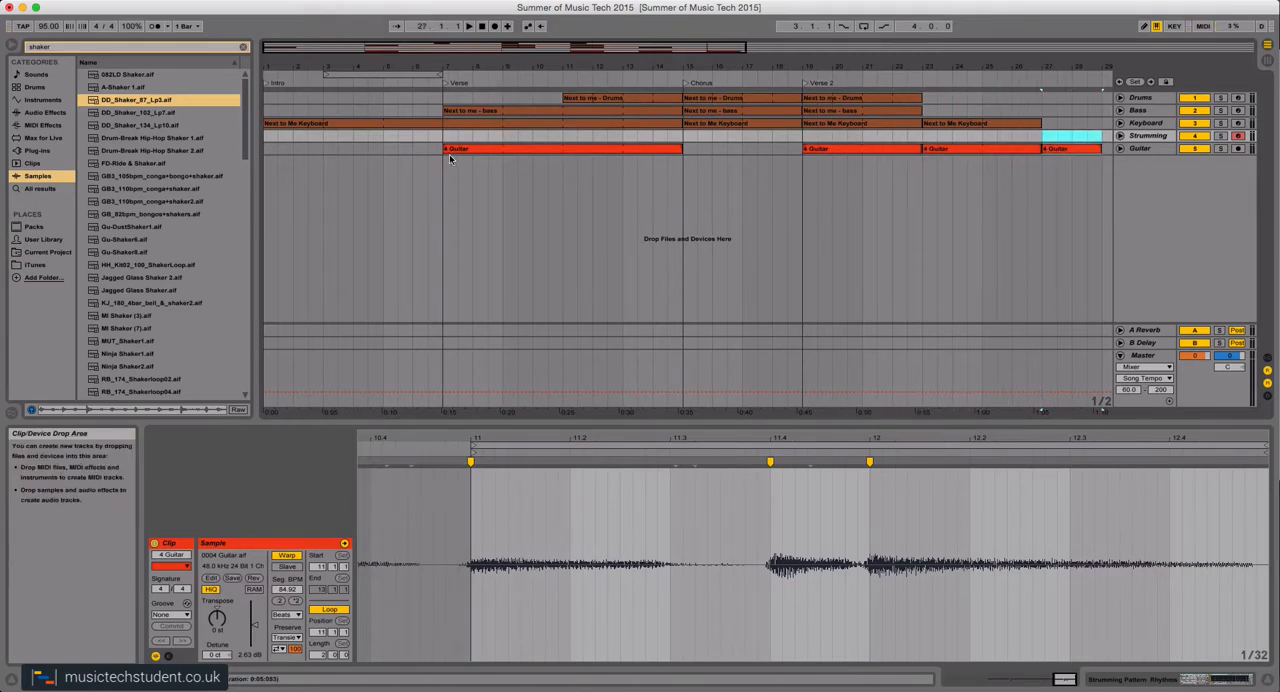
Undo the guitar section copy at bar 27 and the keyboard and guitar clip copies at bar 23.
scroll(563, 205, right, 10)
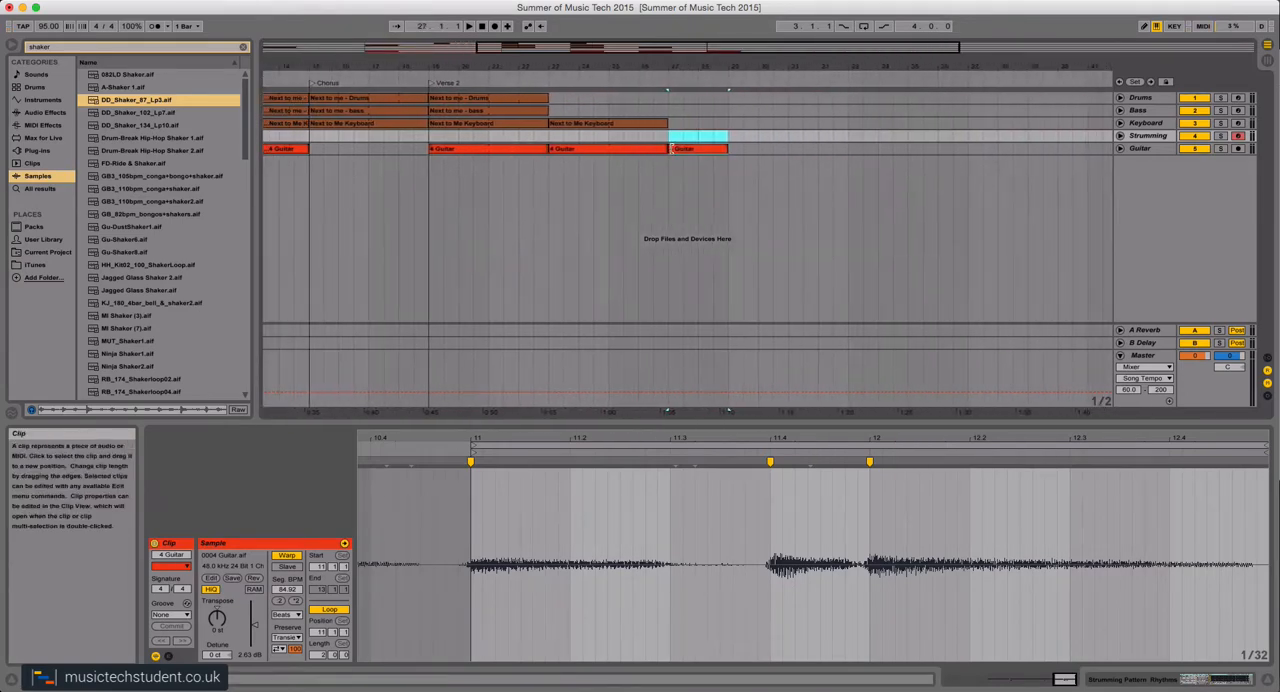
scroll(586, 187, left, 5)
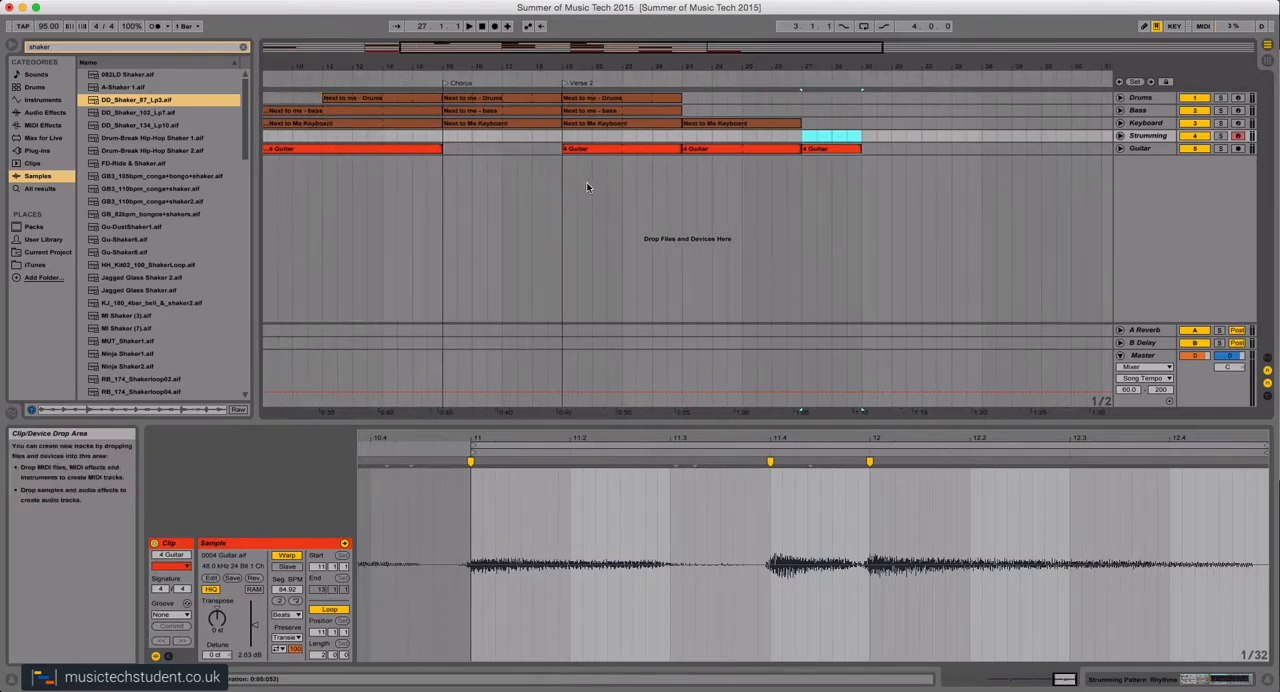
scroll(585, 182, left, 4)
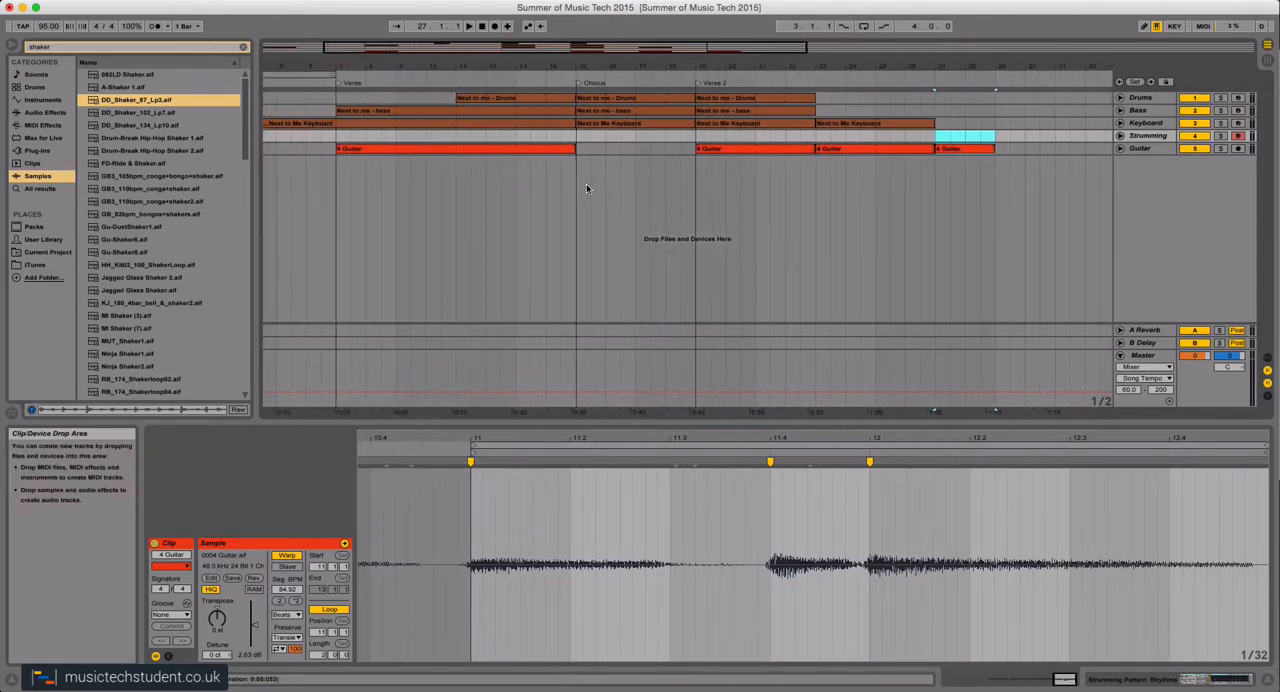
key(super+z)
key(super+z)
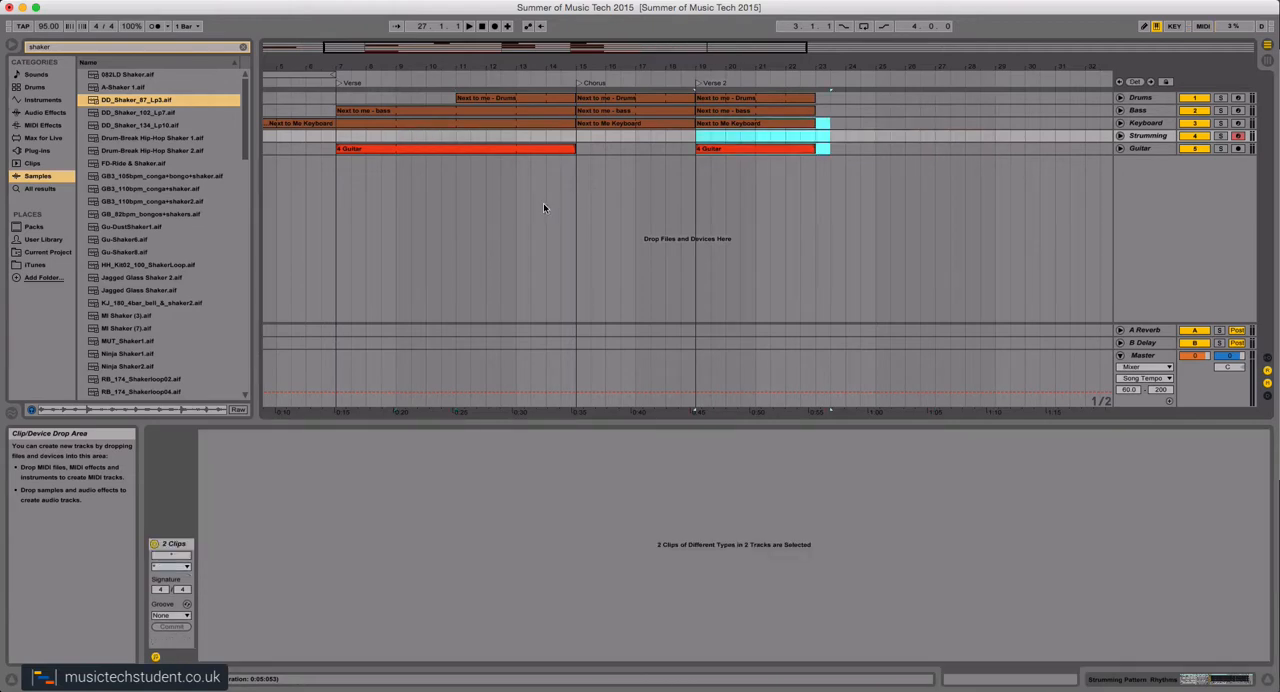
Delete the off-beat closed hi-hat notes at 1.2.3, 1.3.3 and 1.4.3 from the Chorus drum clip.
click(480, 104)
click(632, 101)
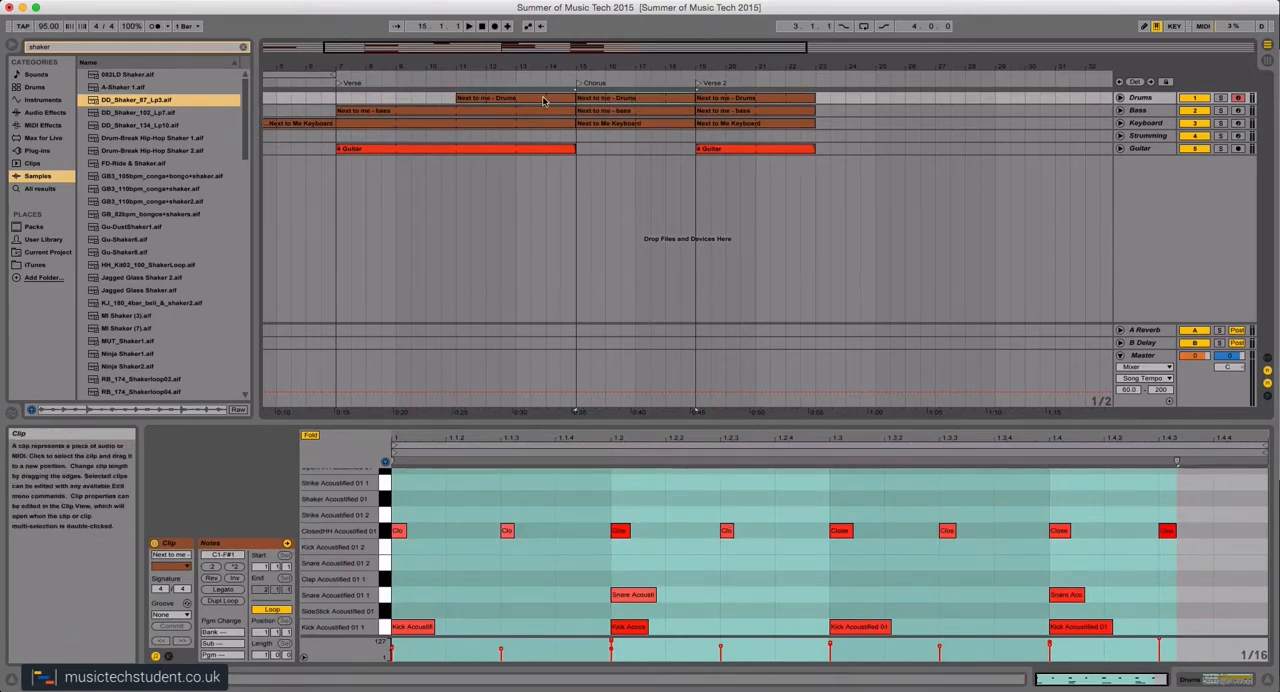
click(727, 531)
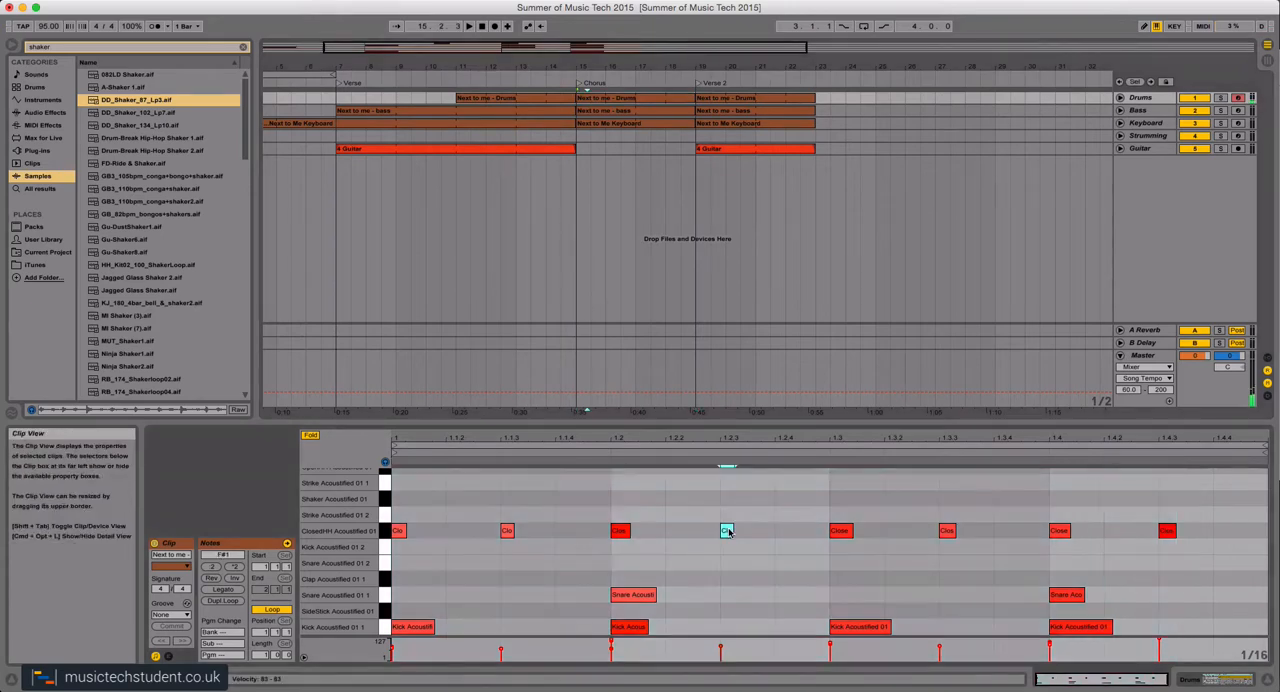
double_click(727, 531)
double_click(947, 531)
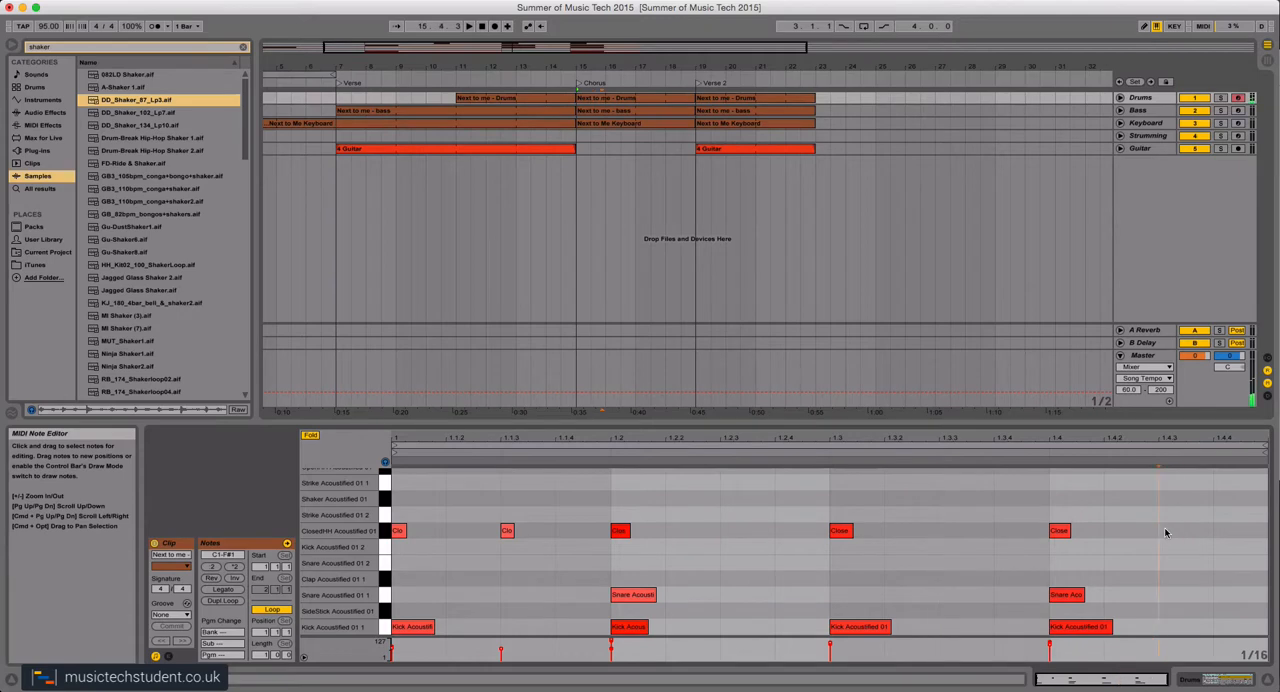
double_click(1163, 530)
Compare the note patterns of the Next to me and Straight 8 drum clips in Session View.
key(Tab)
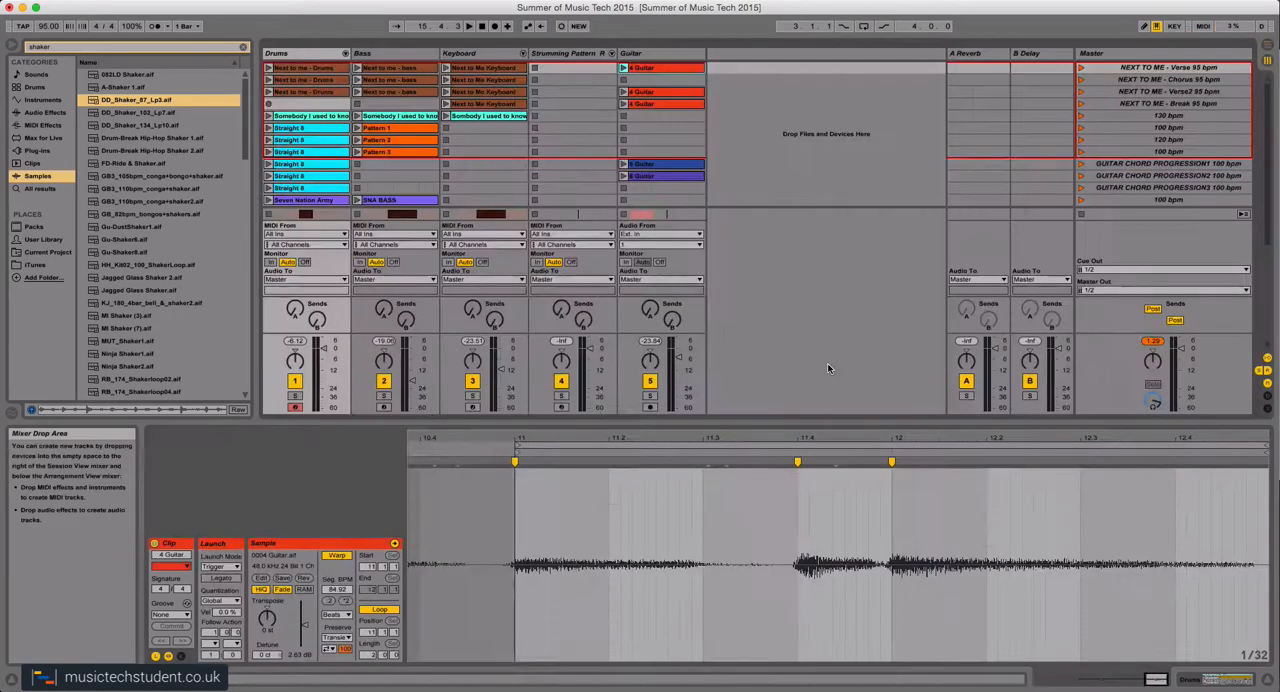
click(304, 74)
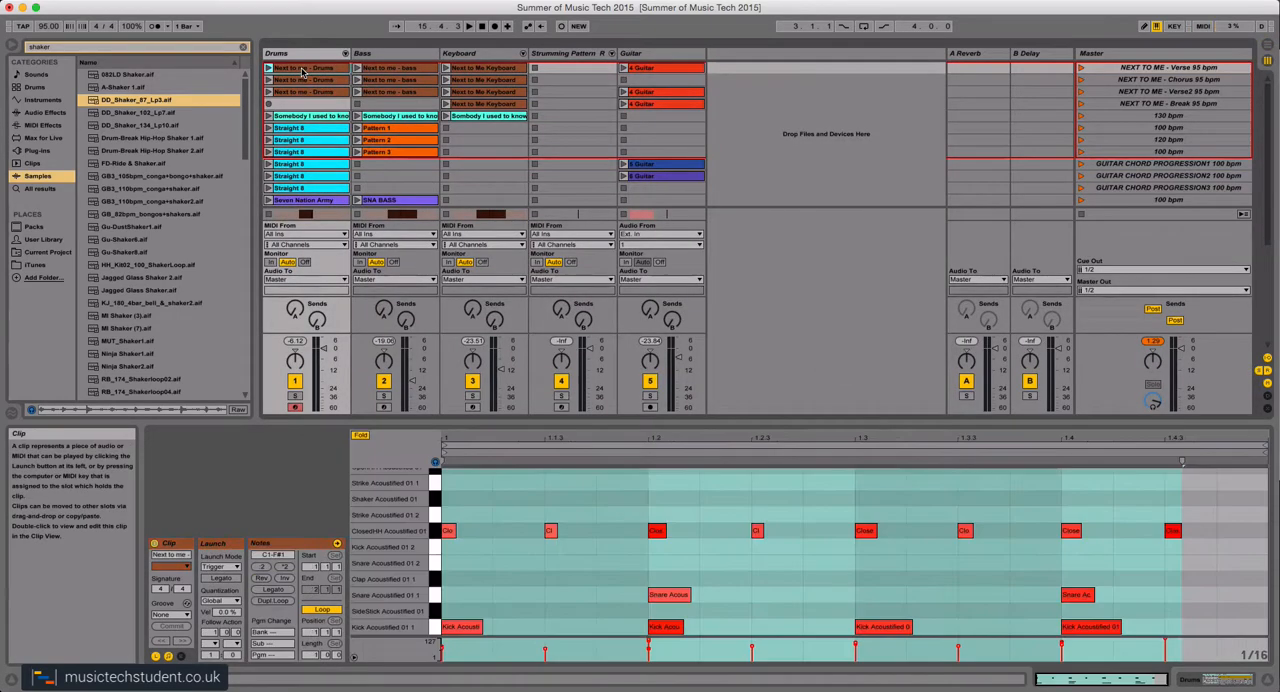
click(299, 93)
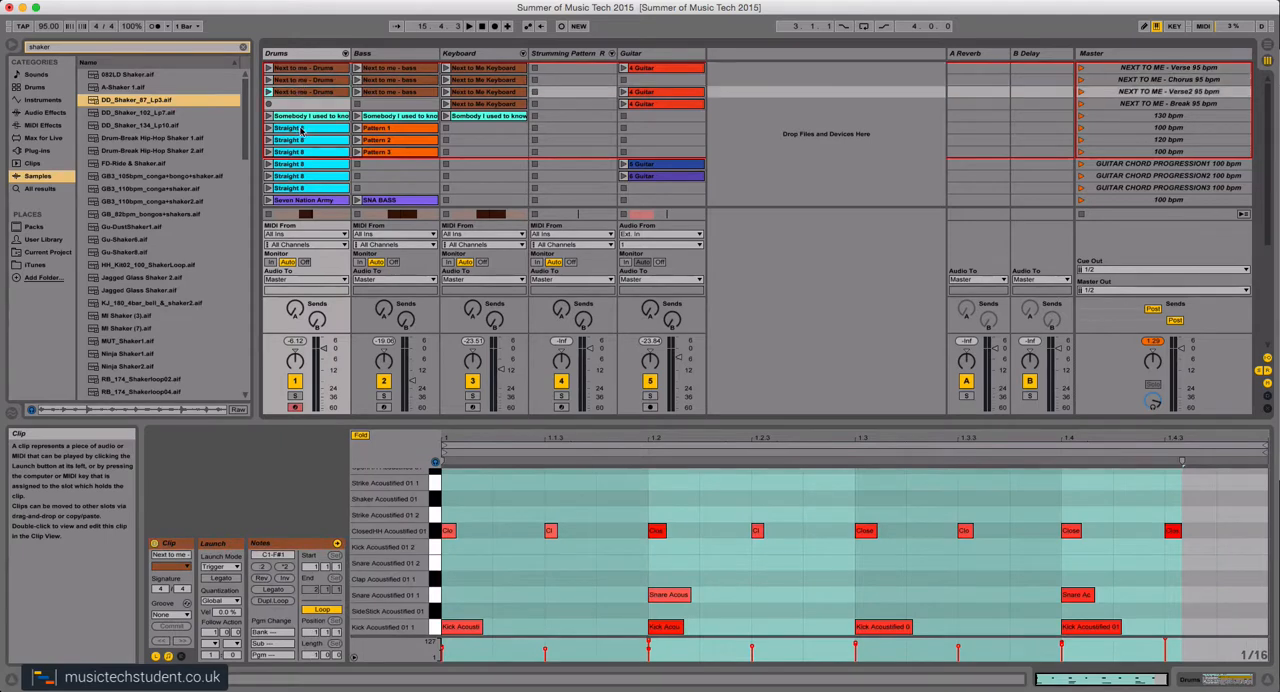
click(301, 119)
click(300, 128)
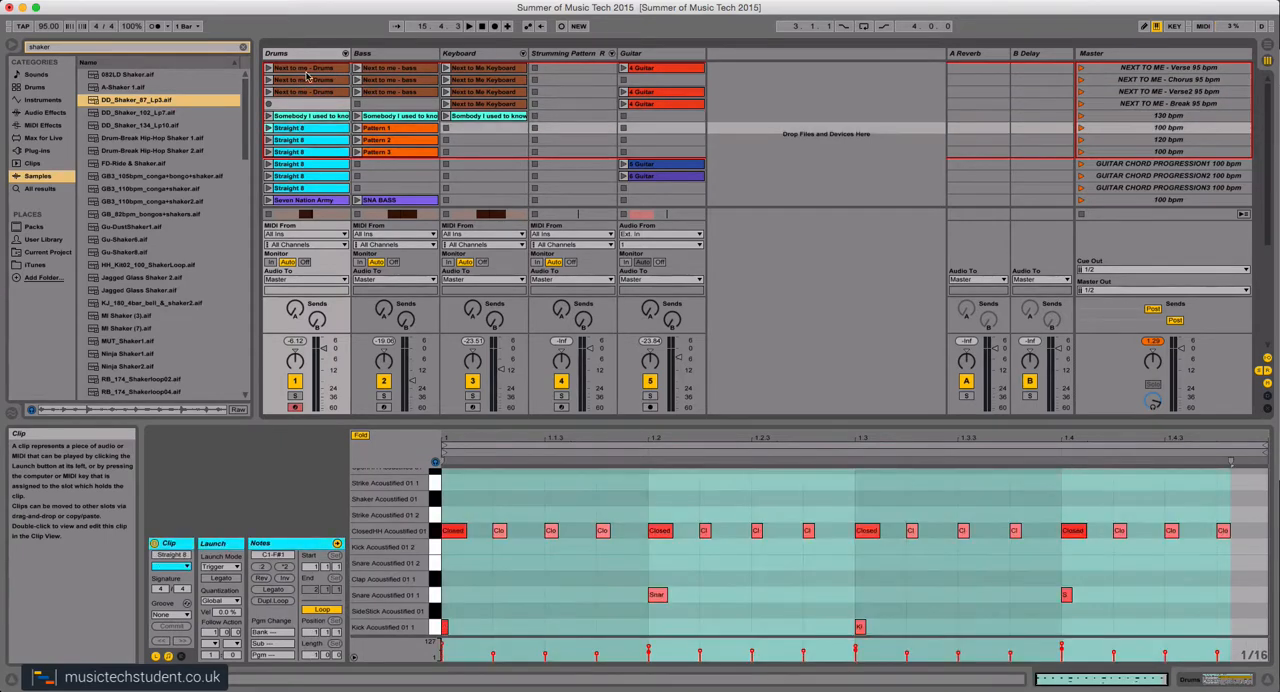
click(307, 70)
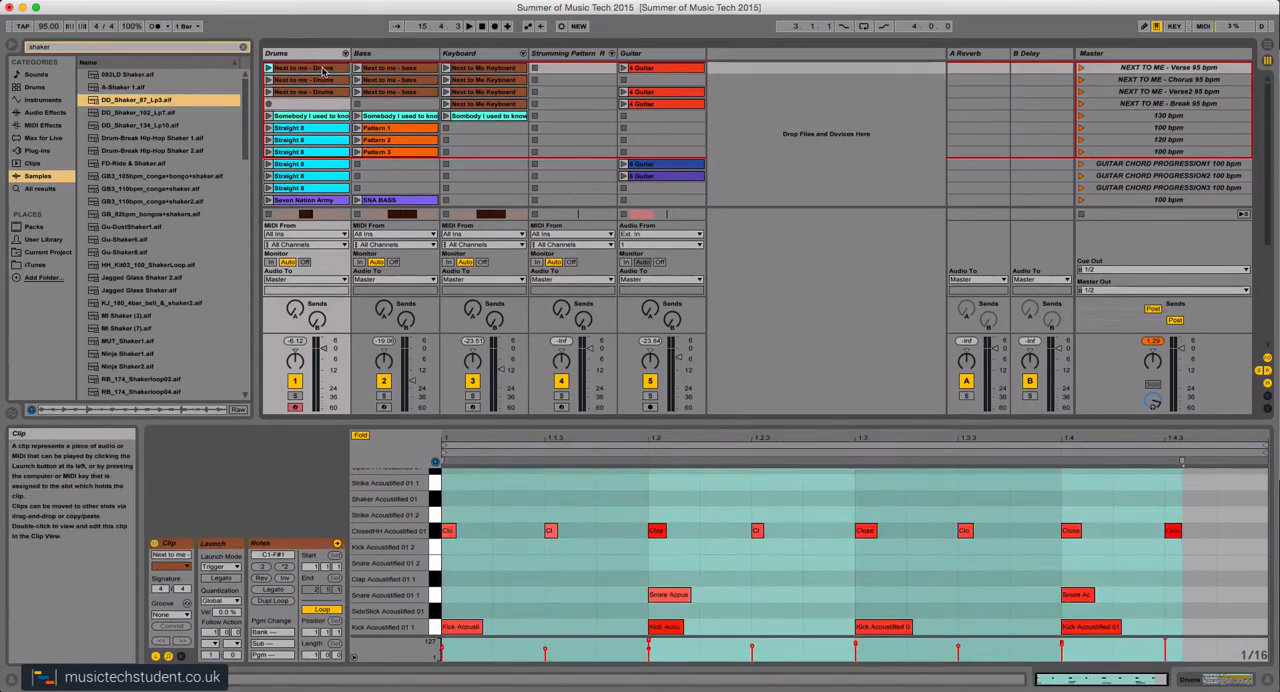
key(Tab)
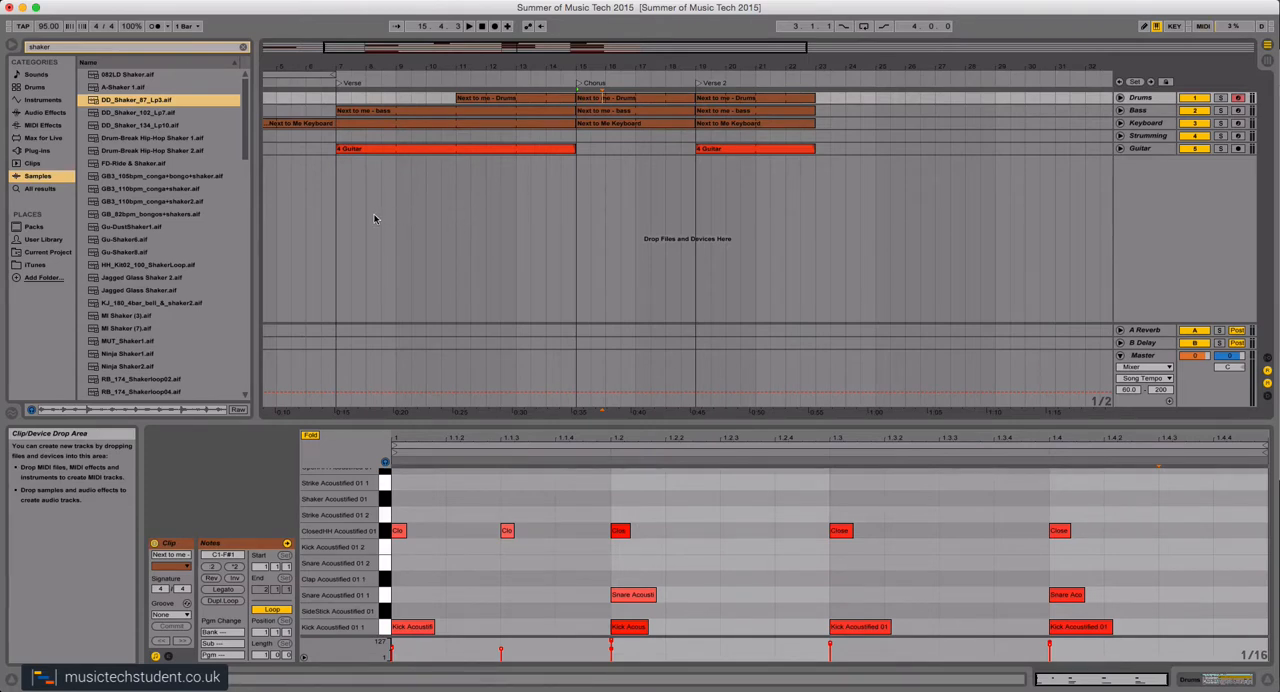
Place the DD_Shaker_87_Lp3.aif sample on a new audio track at the Chorus locator and extend its loop to bar 19.
click(55, 48)
click(36, 176)
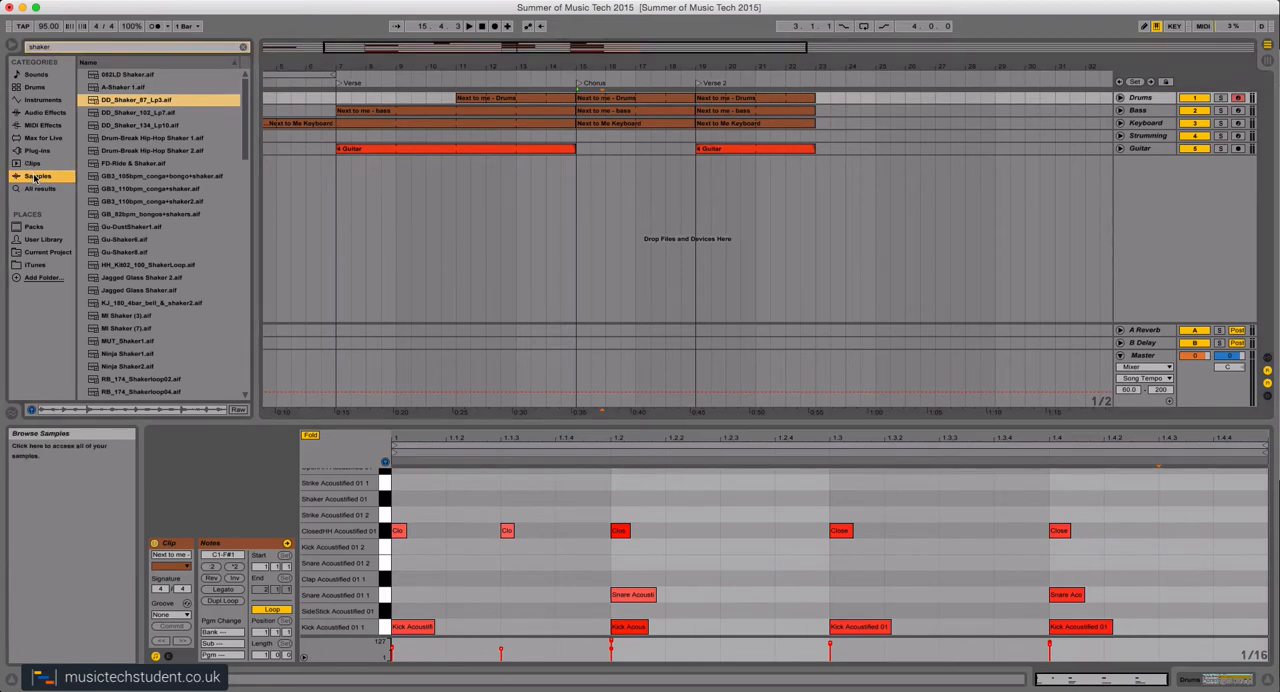
click(61, 49)
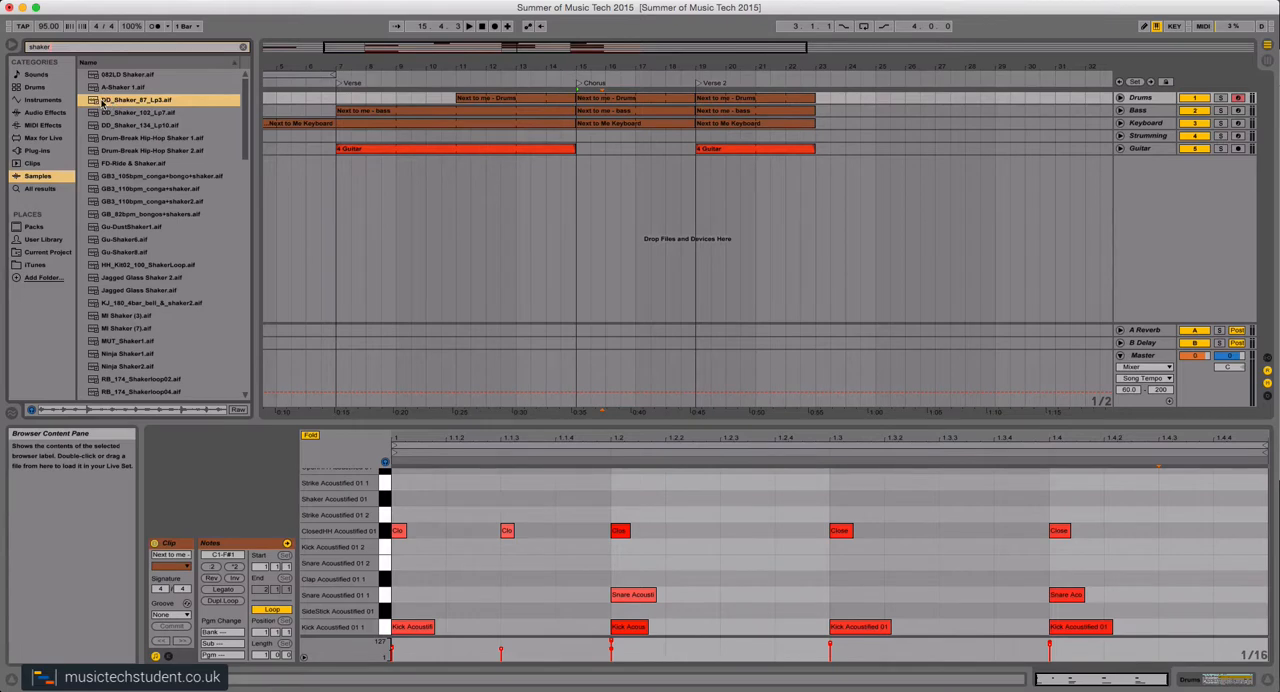
mouse_move(116, 104)
mouse_down()
mouse_move(356, 170)
mouse_move(590, 186)
mouse_move(580, 176)
mouse_up()
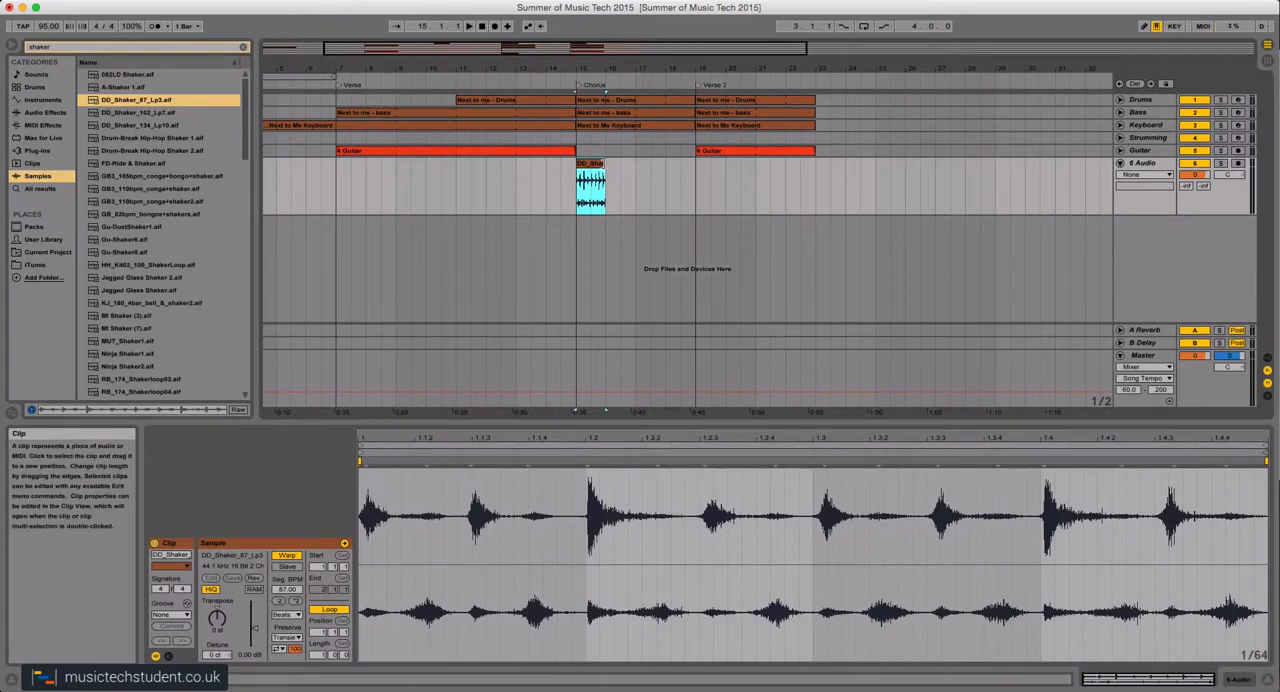
drag(603, 180, 687, 182)
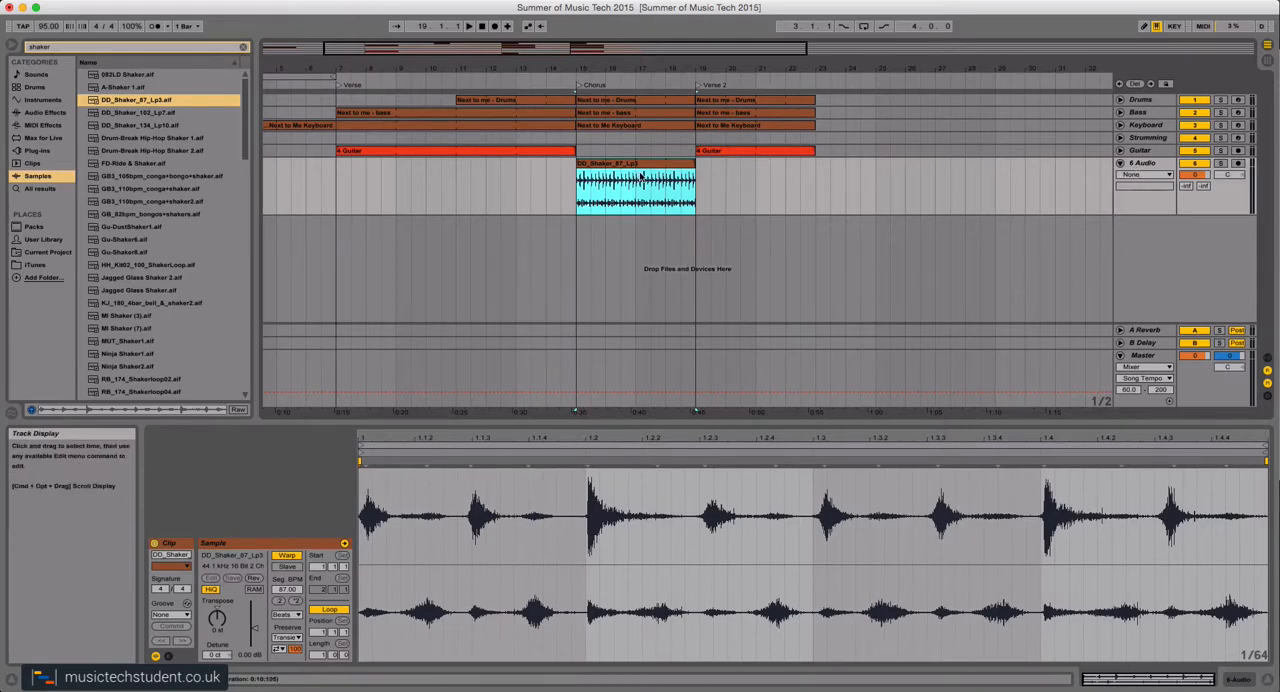
key(Tab)
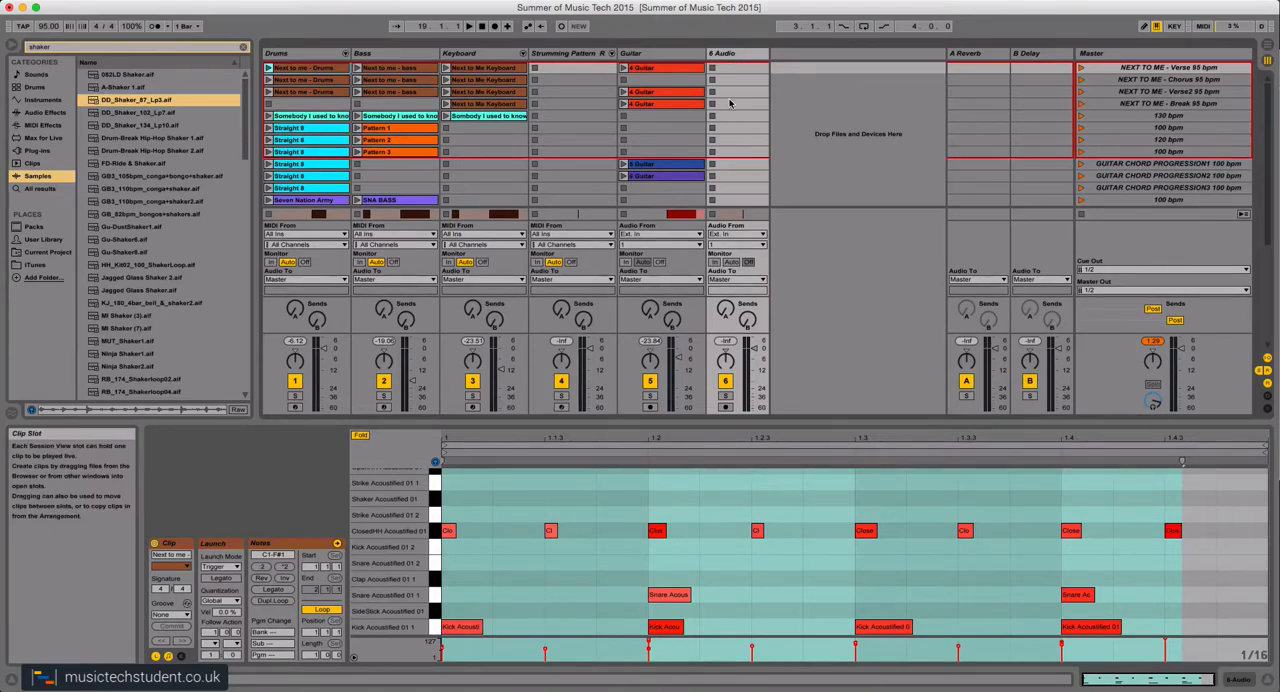
key(Tab)
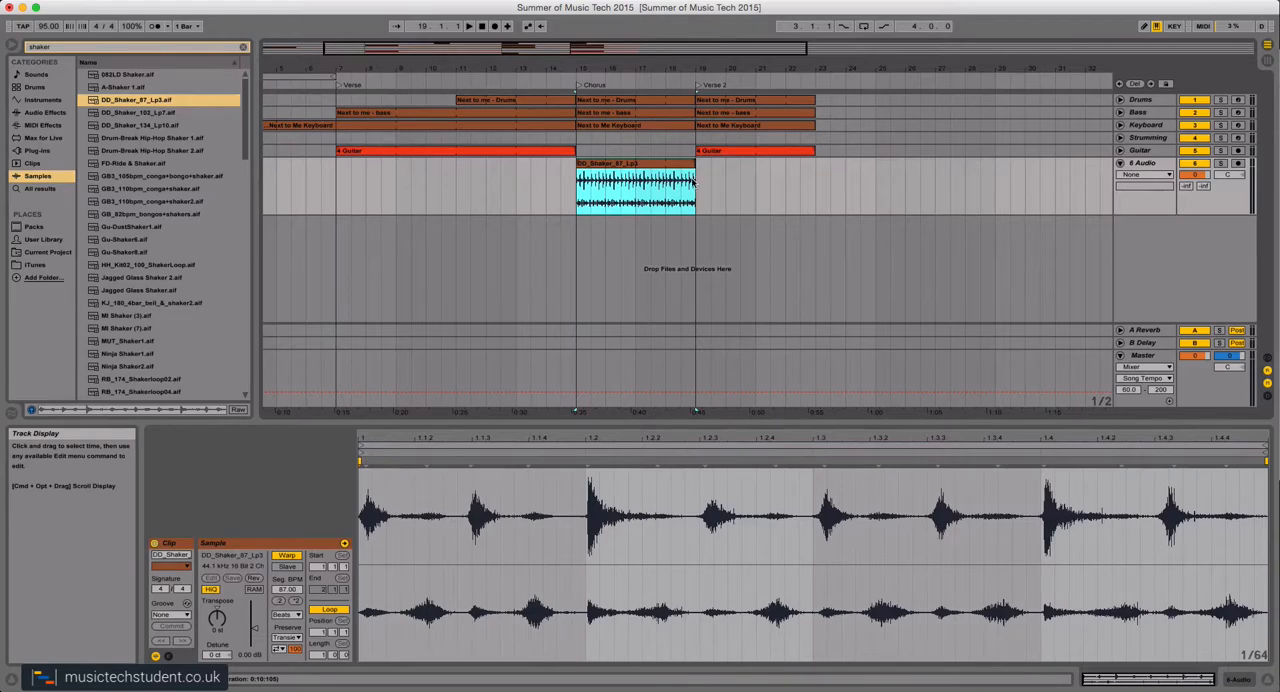
Replace the arrangement's shaker clip with DD_Shaker_87_Lp3.aif in the new audio track's first Session View slot and audition it.
scroll(620, 193, left, 3)
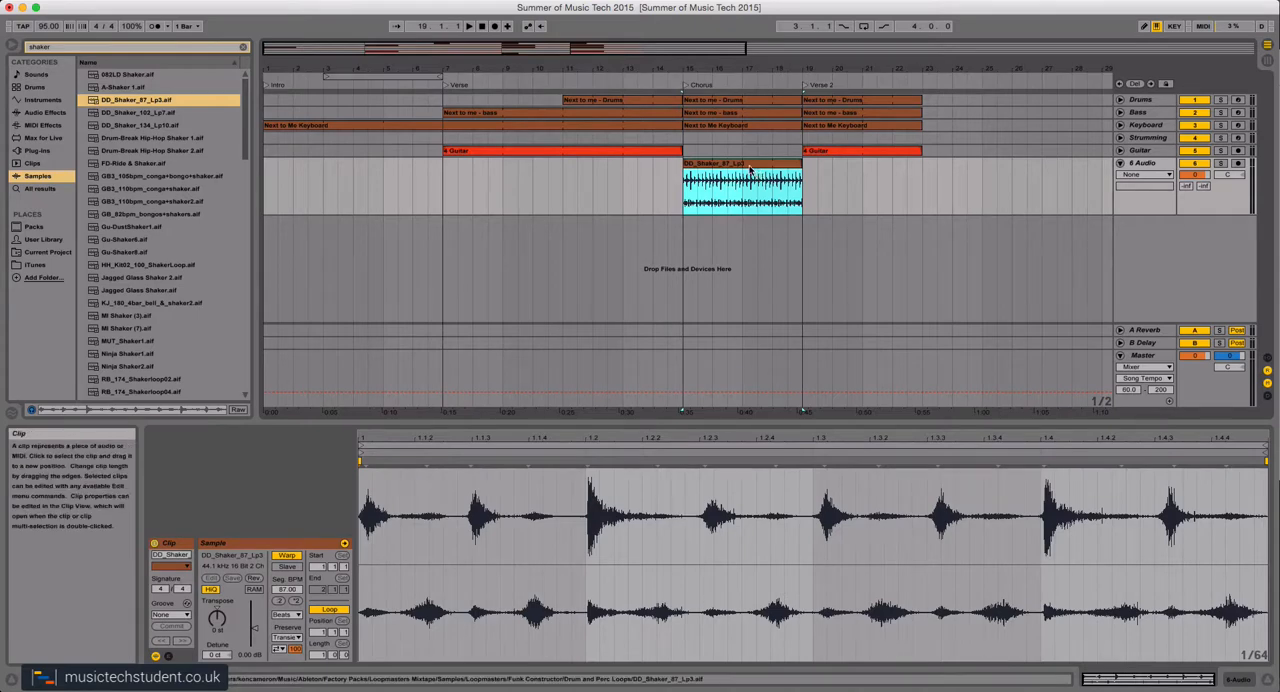
key(Delete)
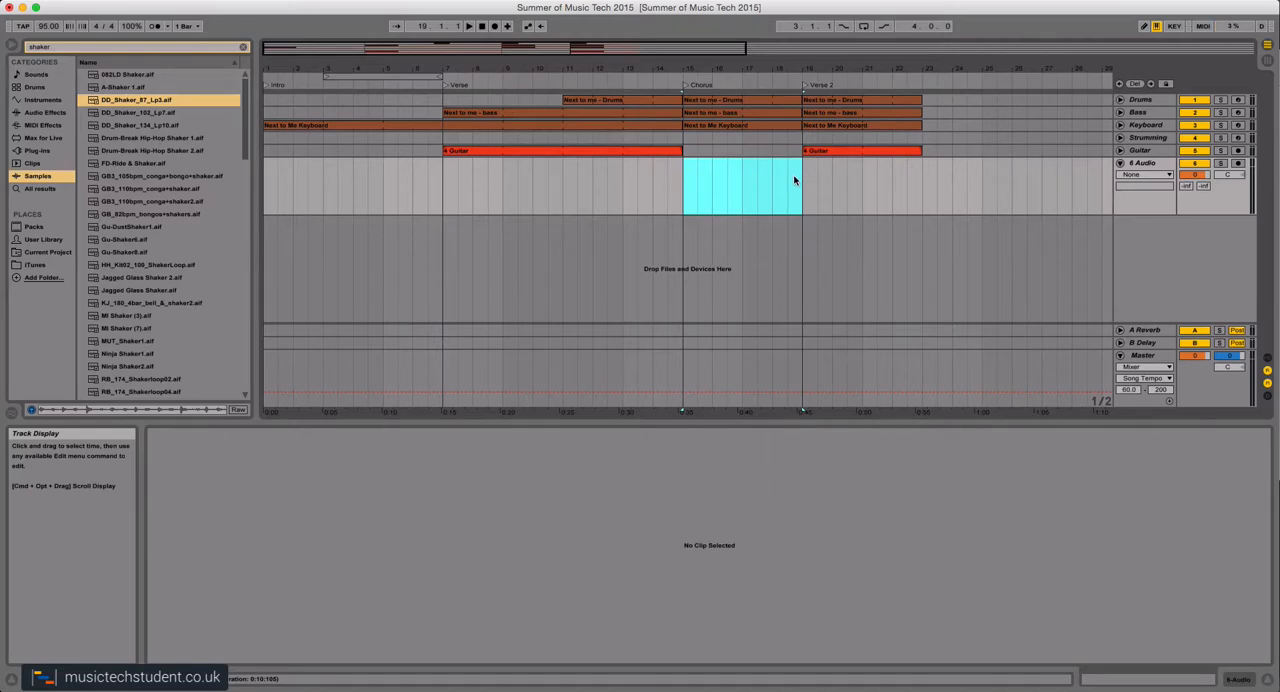
key(Tab)
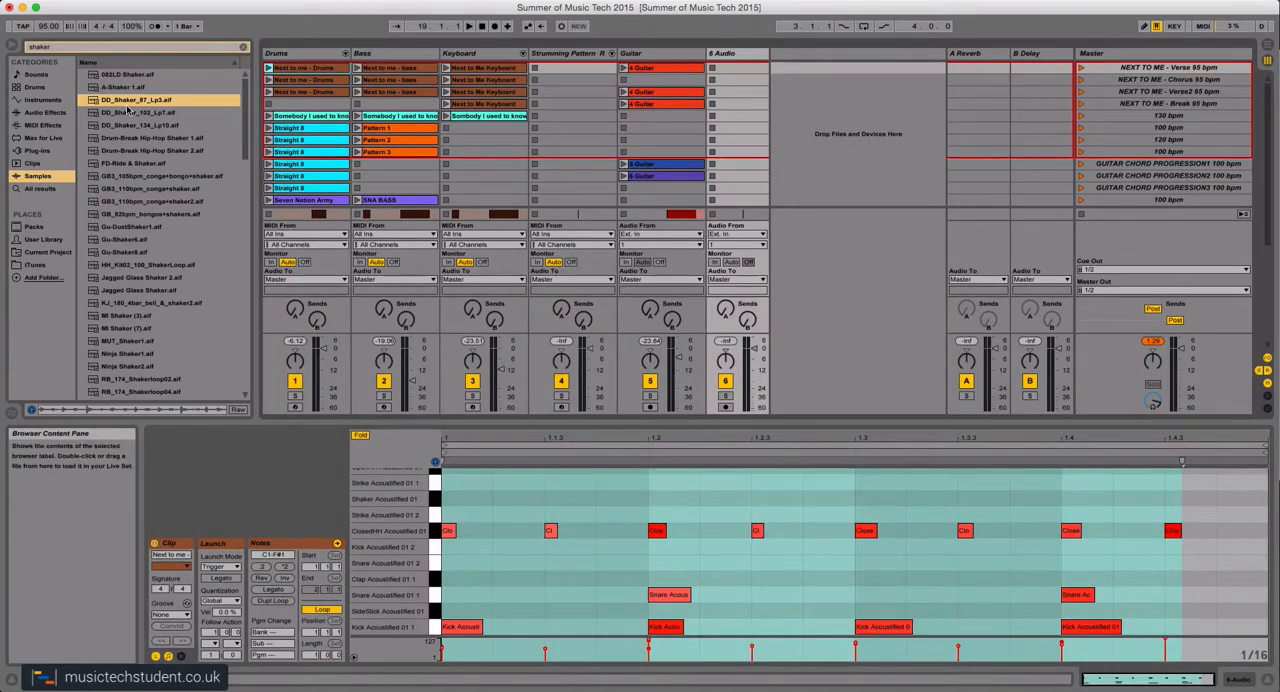
drag(106, 103, 733, 71)
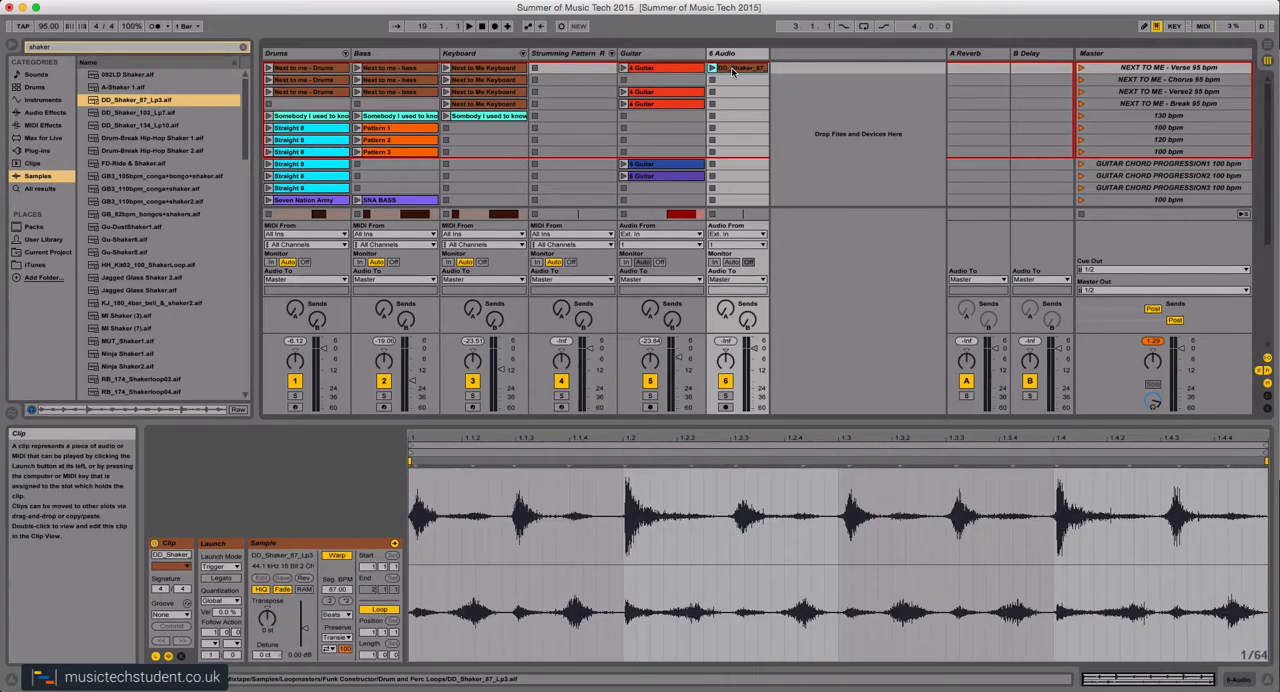
click(711, 67)
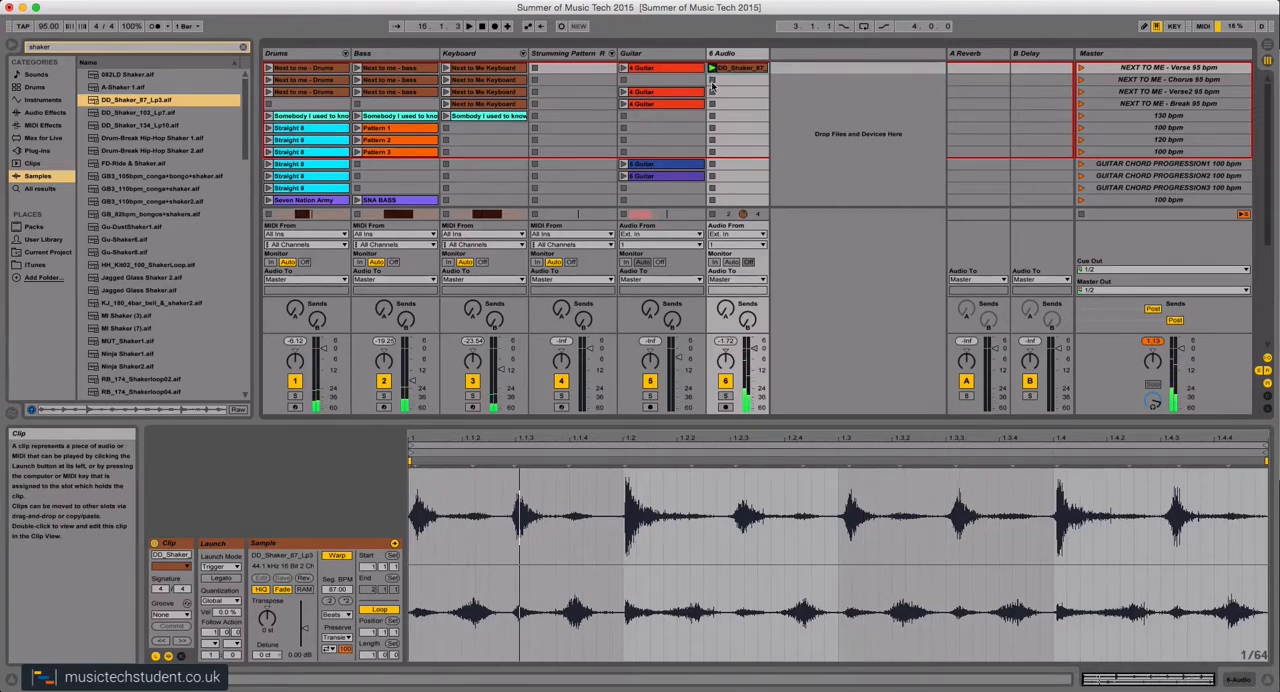
click(712, 214)
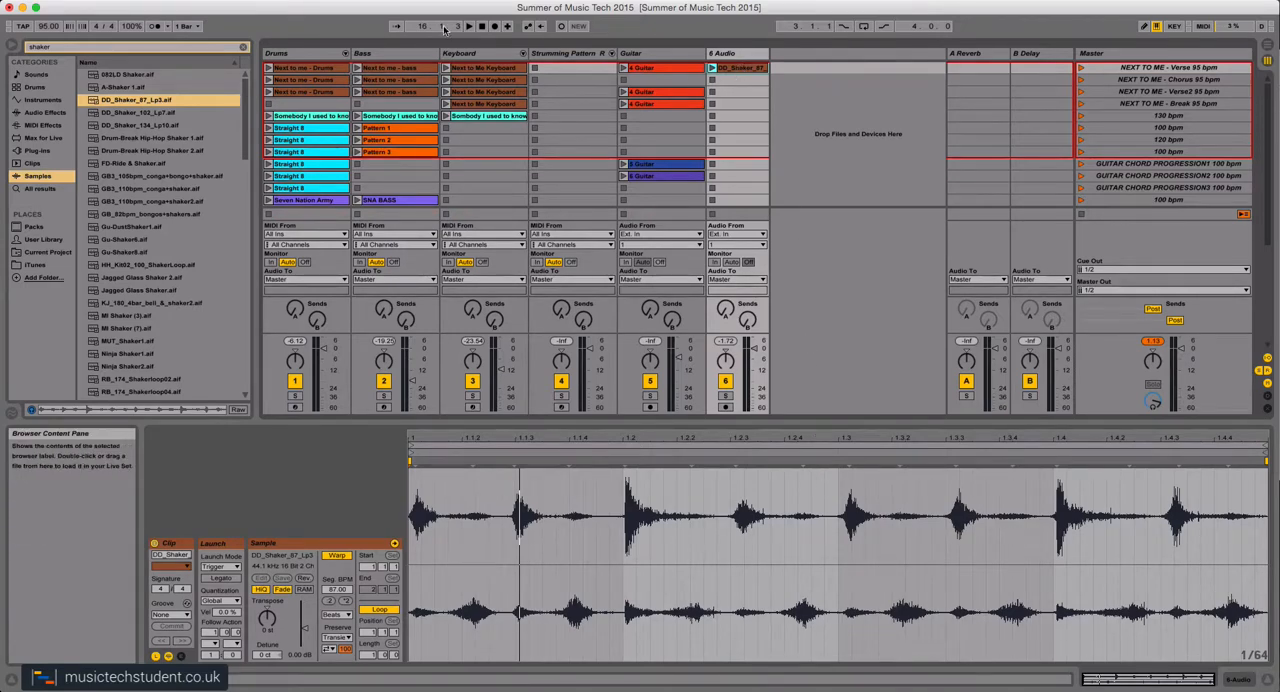
Place DD_Shaker_87_Lp3.aif across the Chorus from bar 15 to 19 in the arrangement and return playback to the arrangement.
key(Tab)
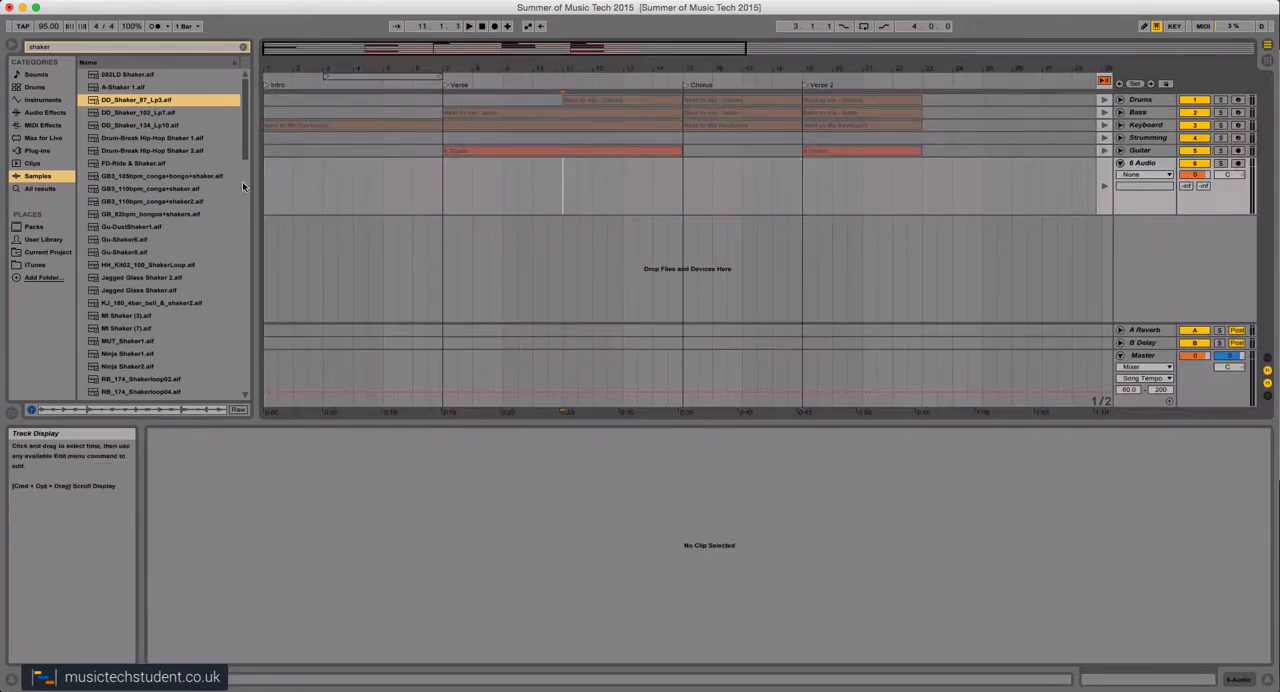
mouse_move(140, 100)
mouse_down()
mouse_move(508, 205)
mouse_move(712, 204)
mouse_up()
drag(708, 162, 802, 162)
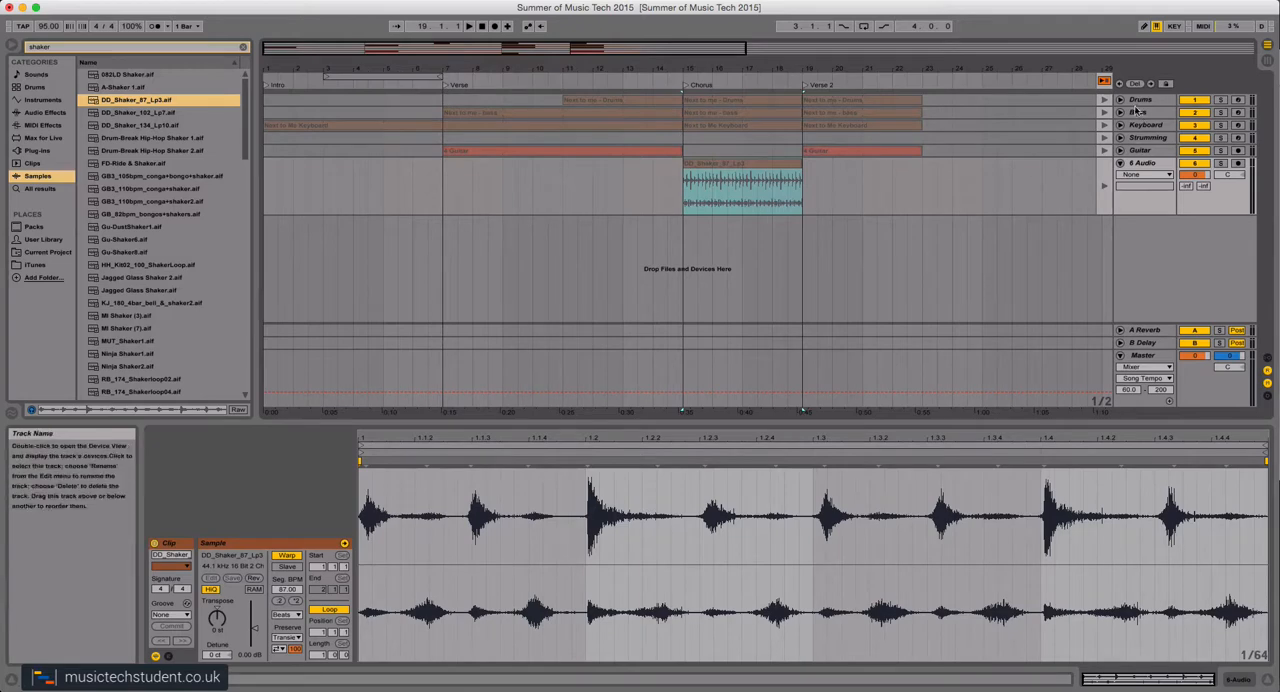
click(1105, 82)
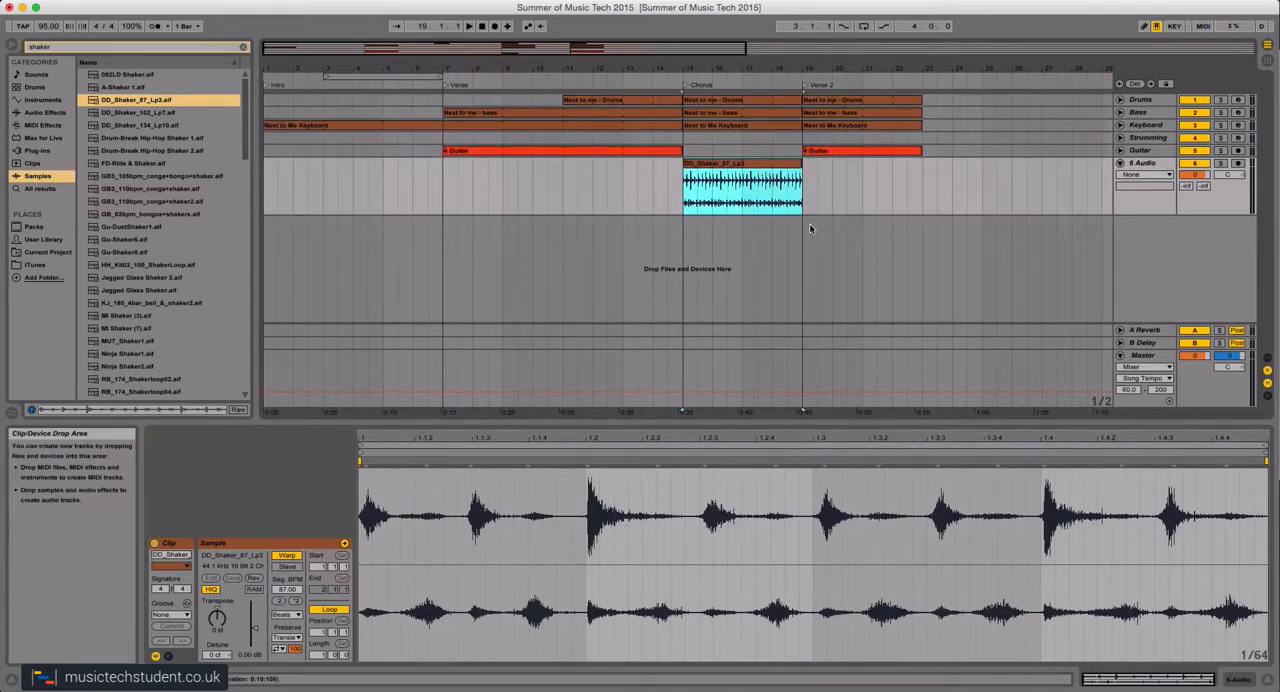
Audition the Chorus and lower the shaker track's volume to -13.6 dB with its volume automation displayed.
click(663, 77)
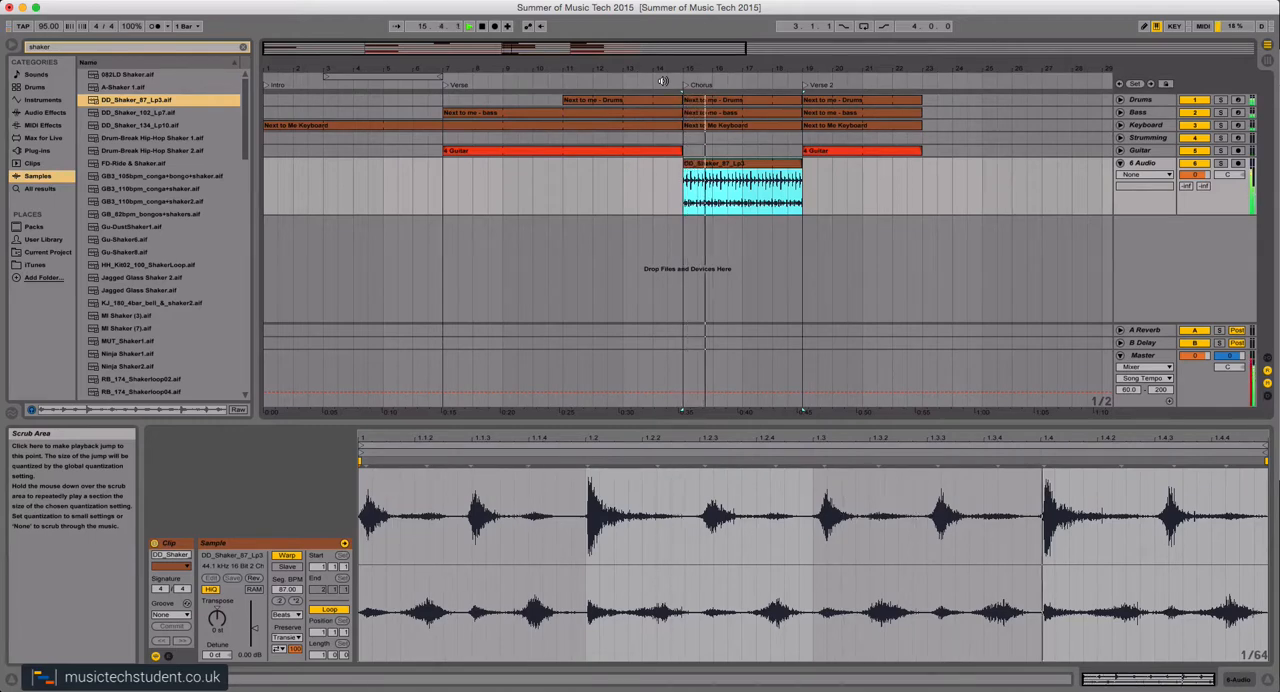
key(space)
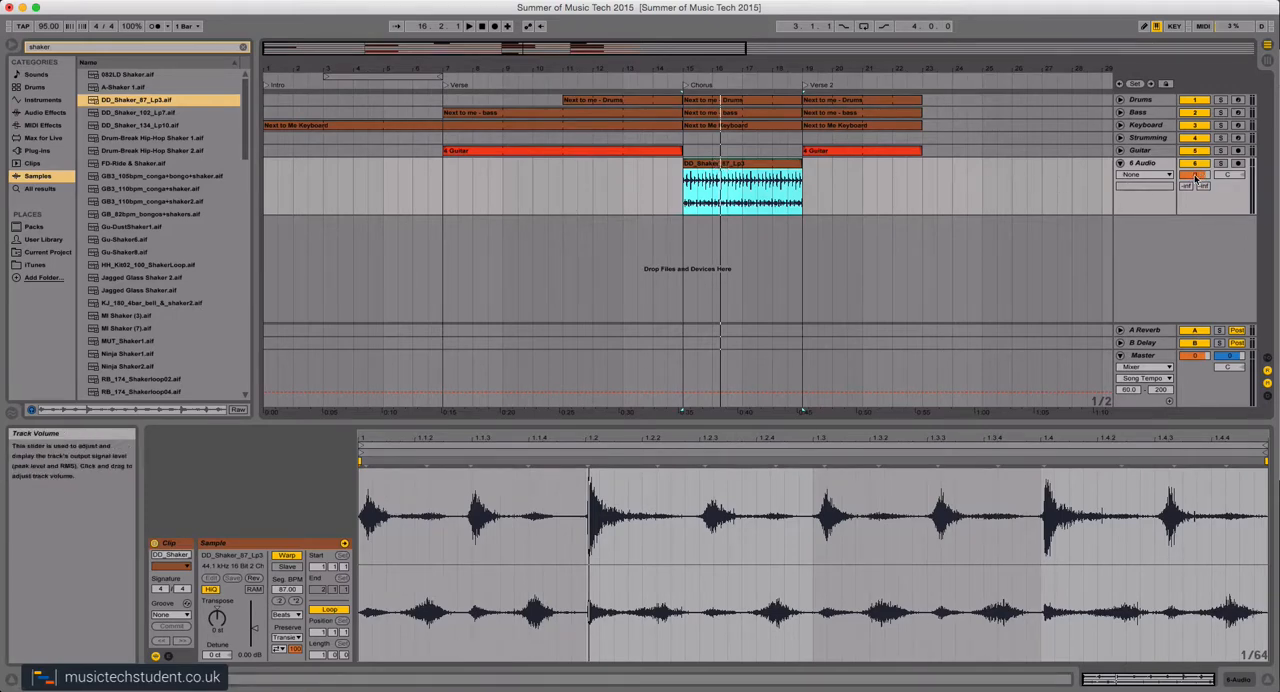
key(a)
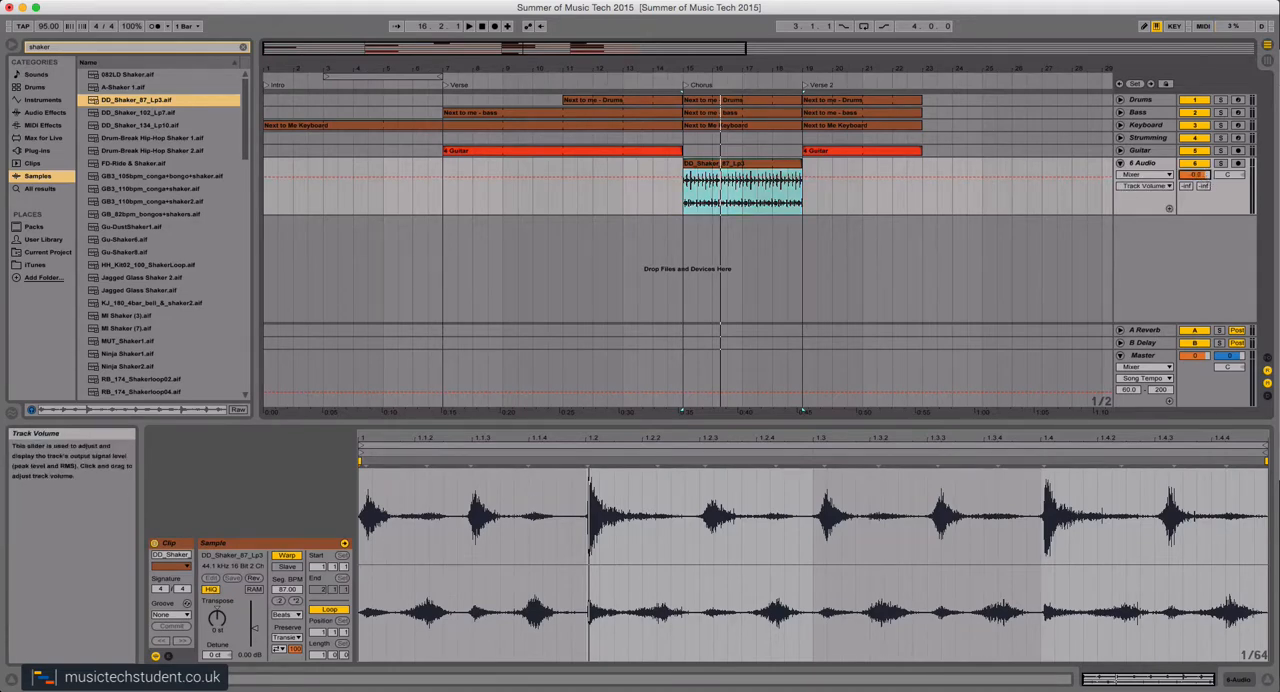
drag(1196, 174, 1196, 203)
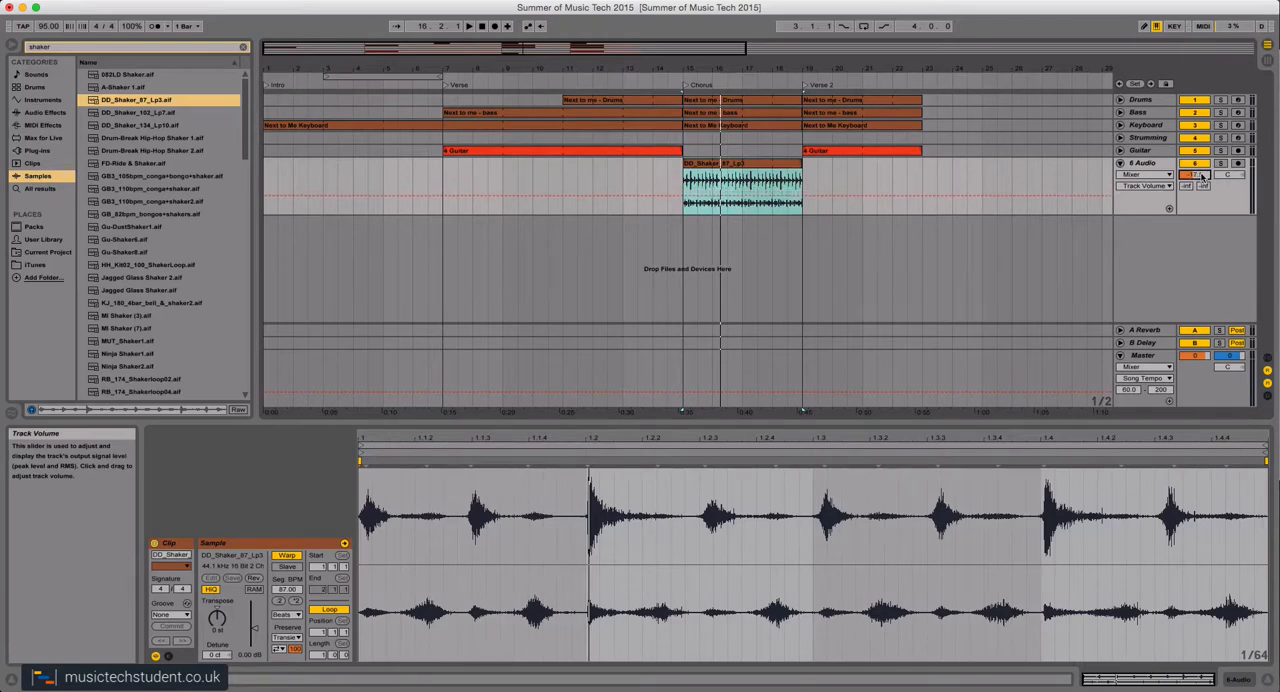
key(space)
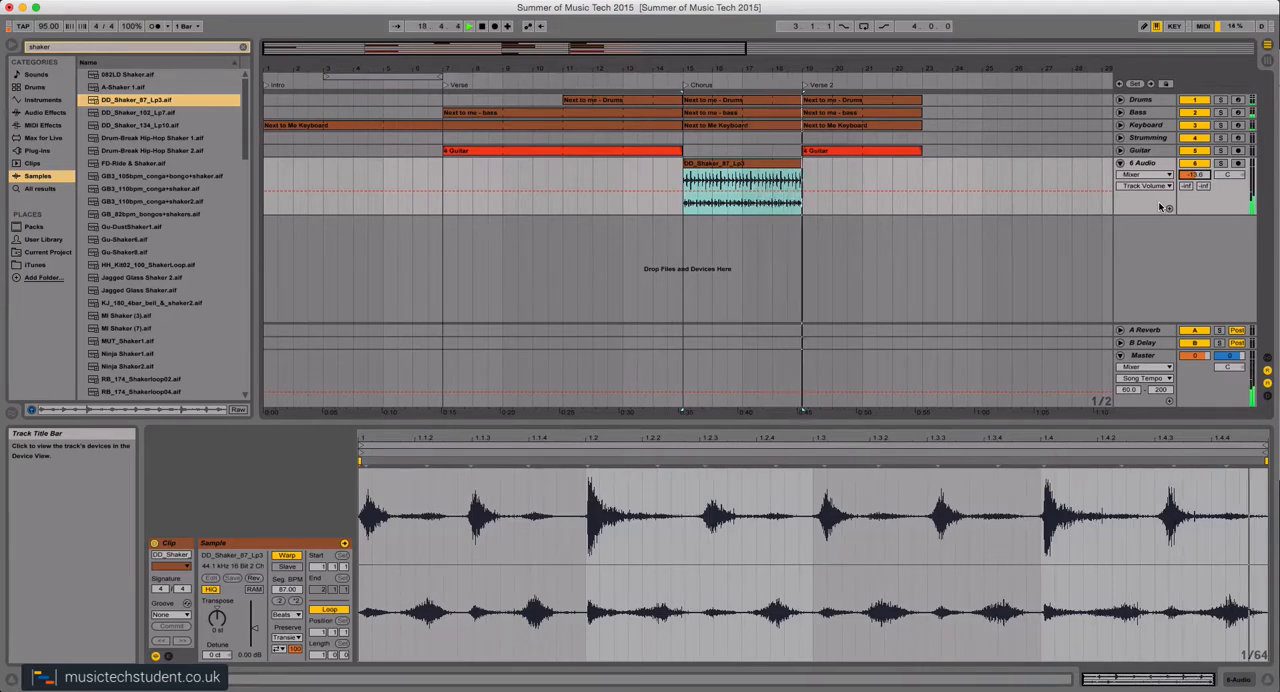
key(space)
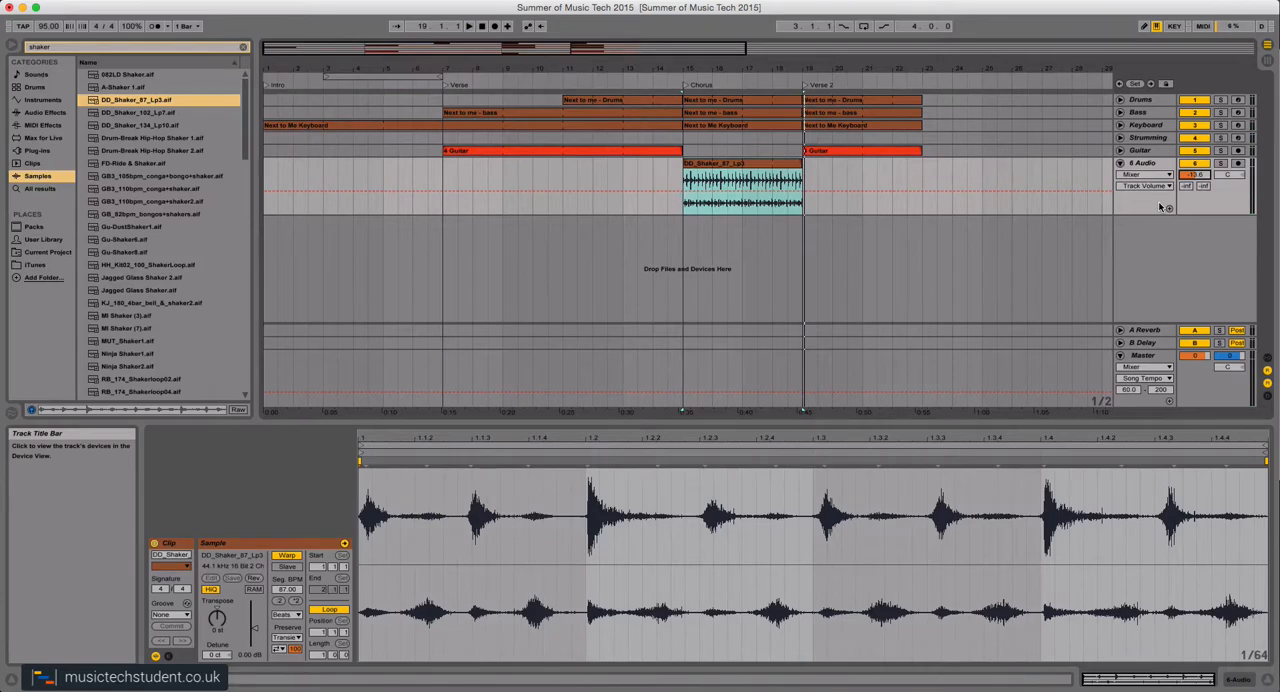